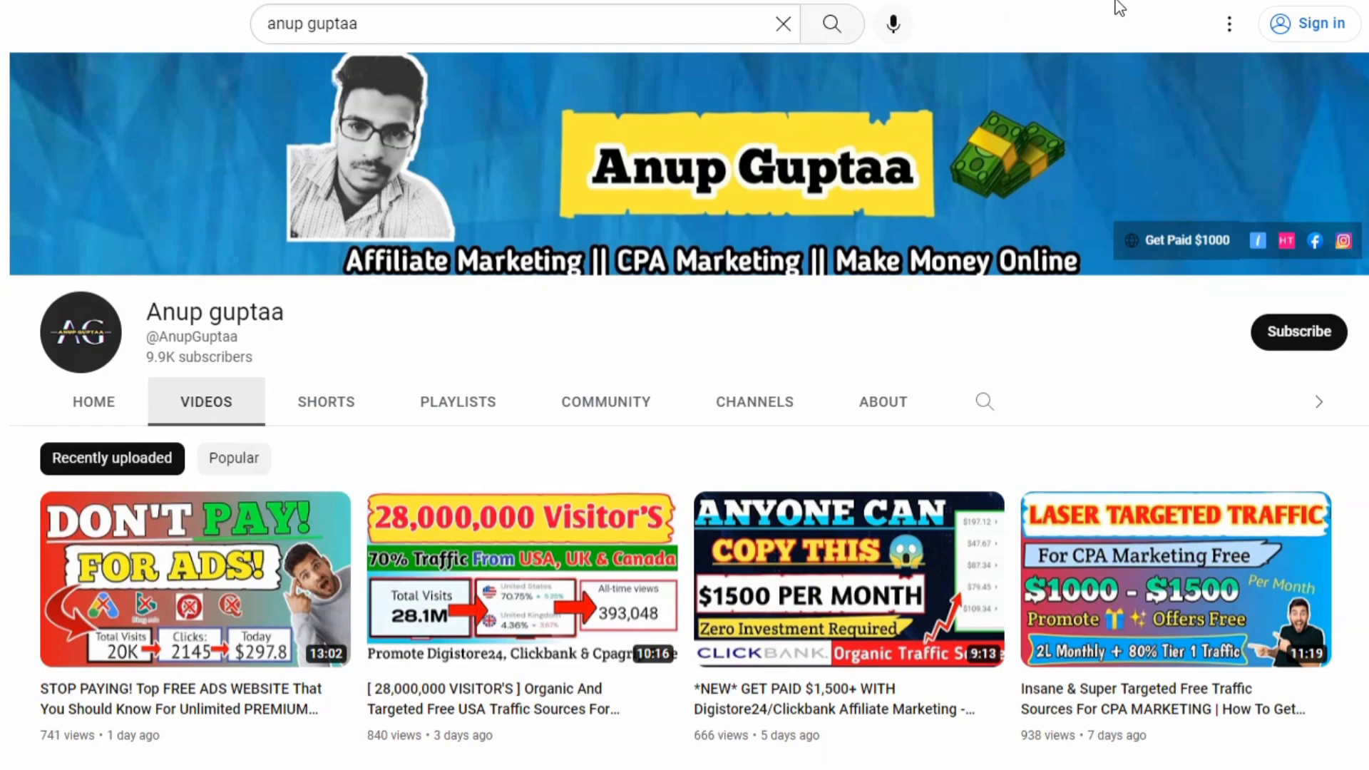
# Browse the channel's recently uploaded videos on affiliate and CPA marketing traffic
pyautogui.scroll(-4, 1119, 7)
pyautogui.scroll(-2, 1119, 7)
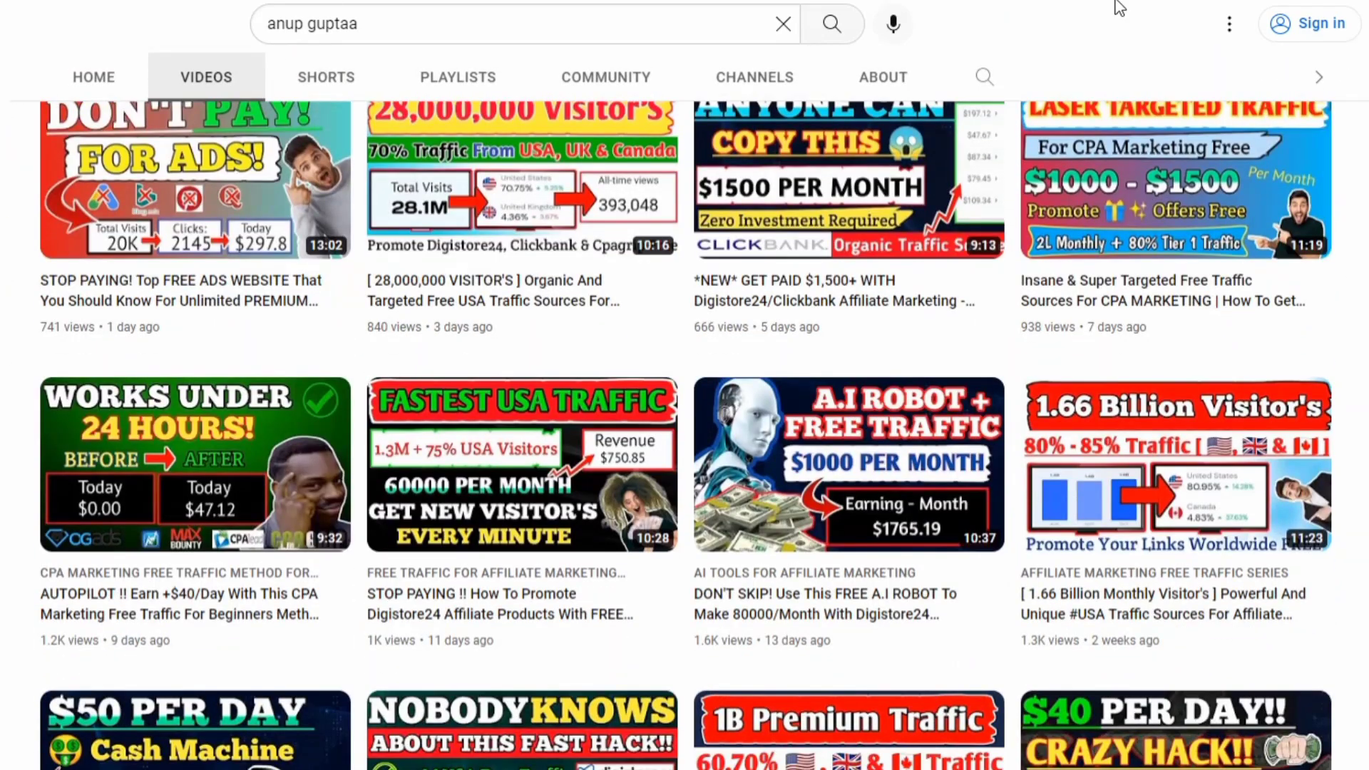
pyautogui.scroll(-2, 1120, 7)
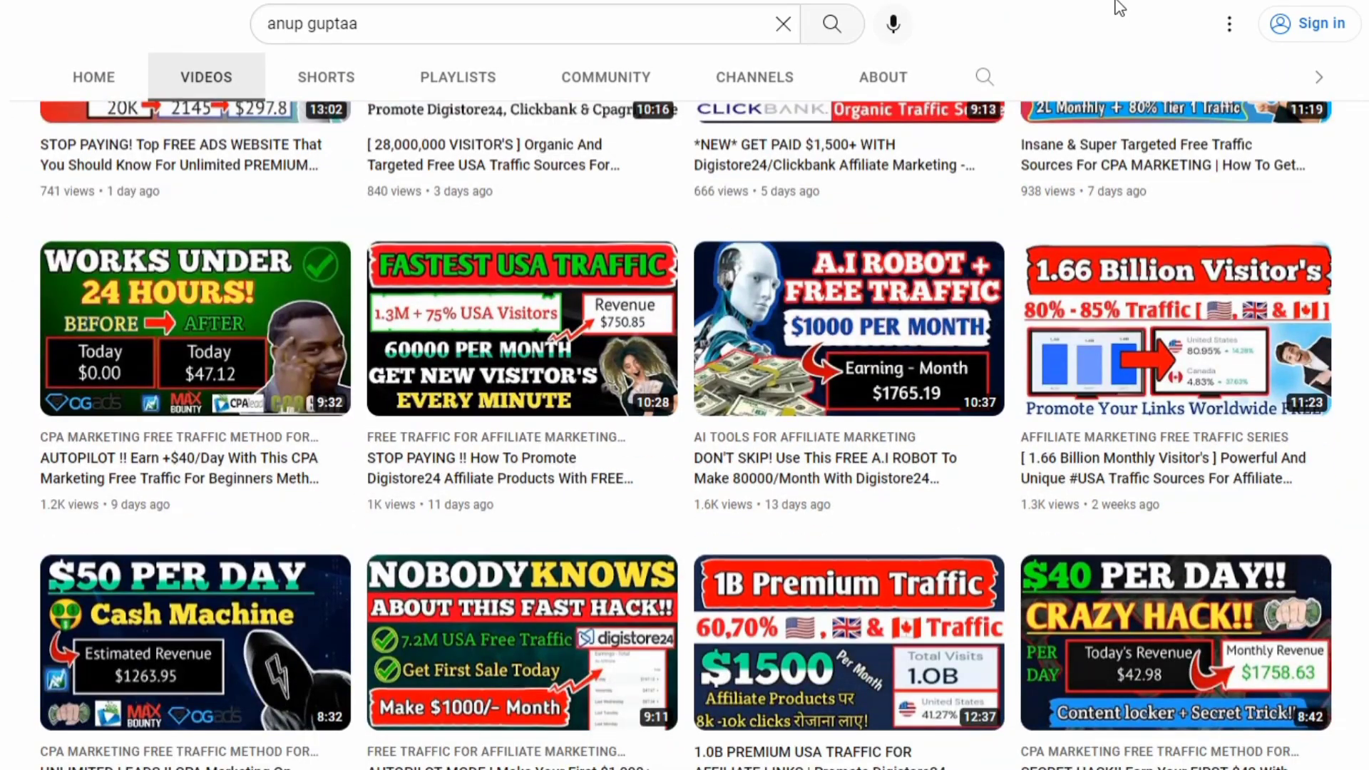
pyautogui.scroll(-2, 1119, 7)
pyautogui.scroll(-2, 1119, 7)
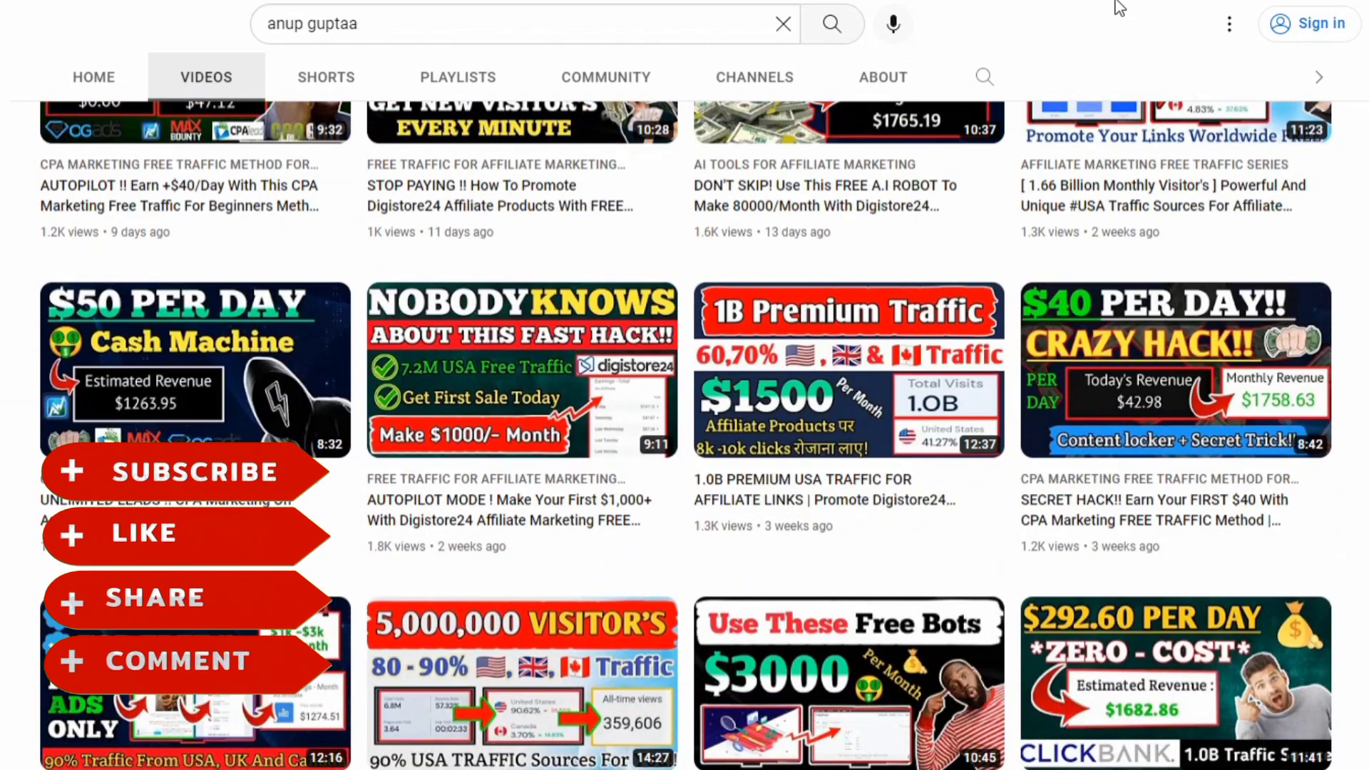
pyautogui.scroll(-2, 1119, 7)
pyautogui.scroll(-2, 1119, 7)
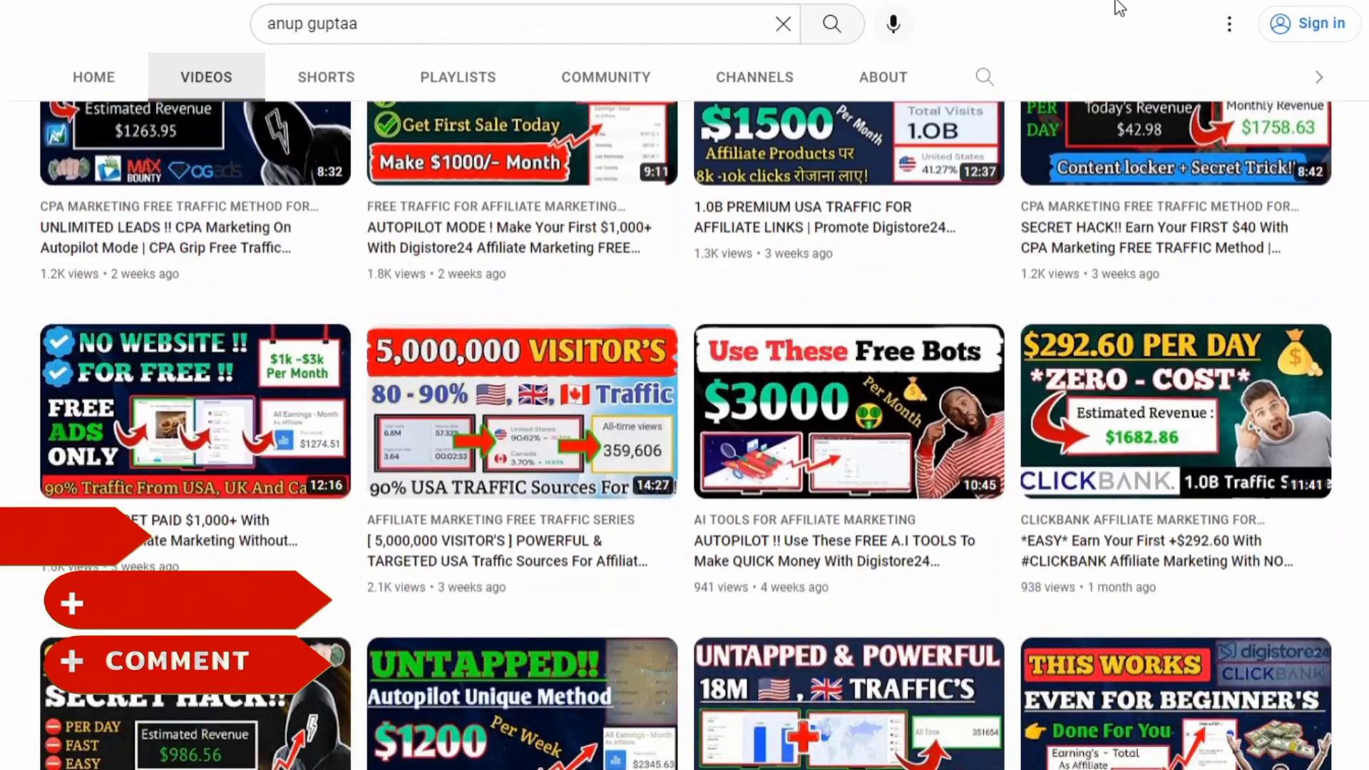
pyautogui.scroll(-1, 1119, 7)
pyautogui.scroll(-3, 1119, 7)
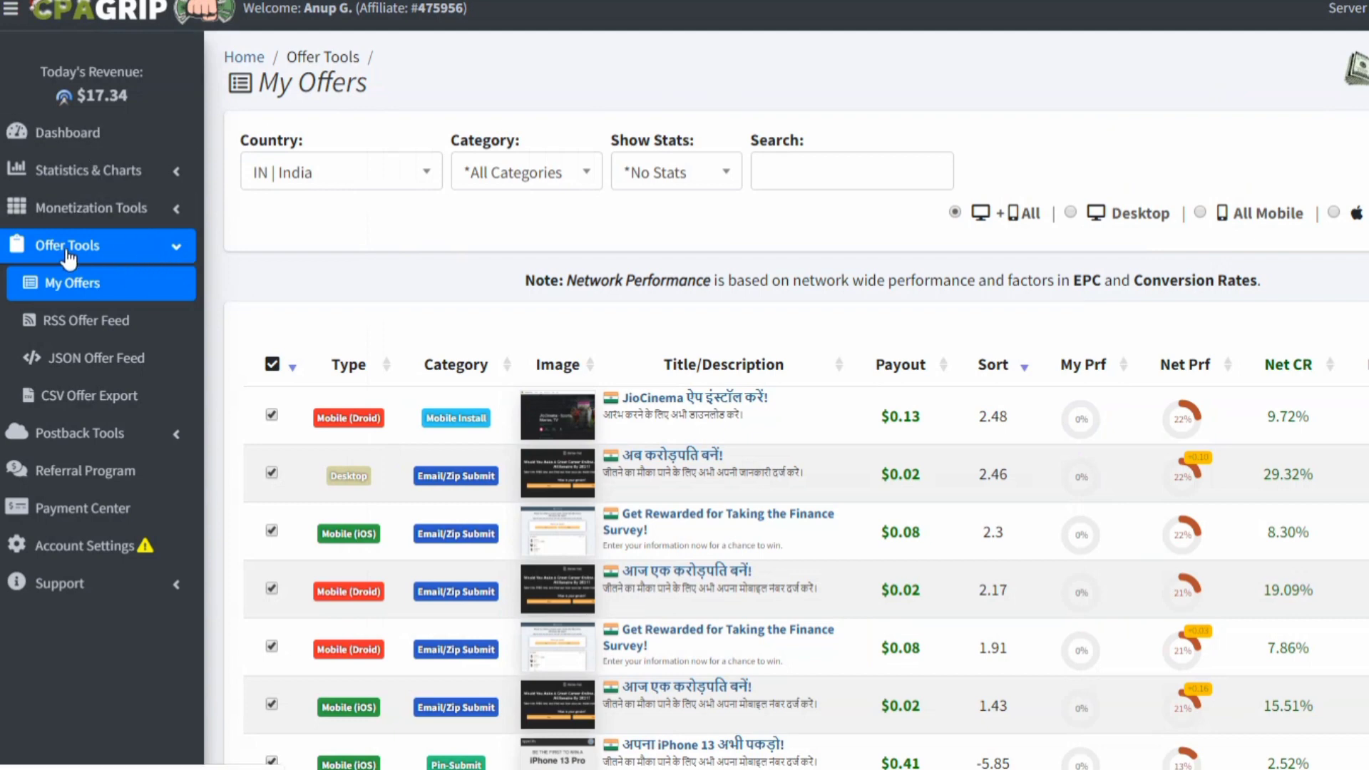
# Filter the CPAGrip My Offers list by country to US | United States
pyautogui.click(154, 251)
pyautogui.click(154, 251)
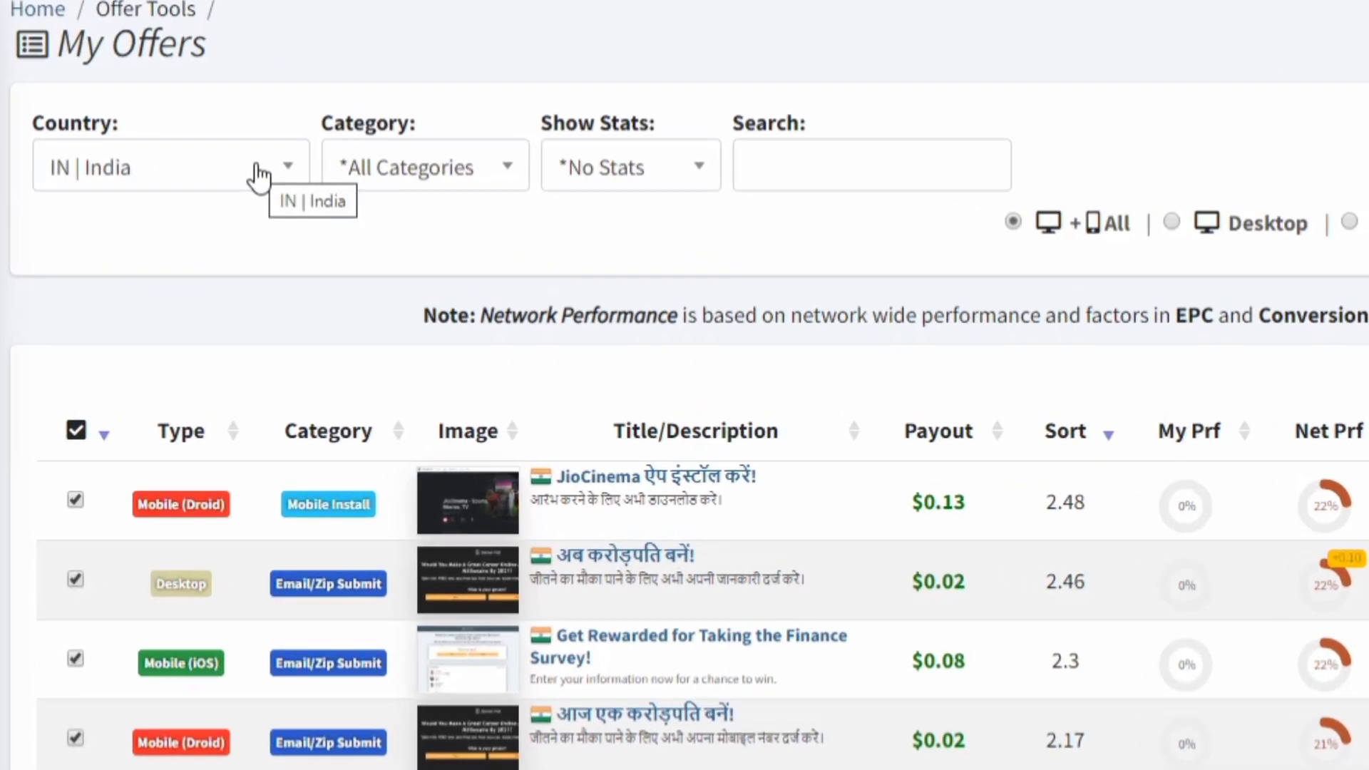
pyautogui.click(258, 174)
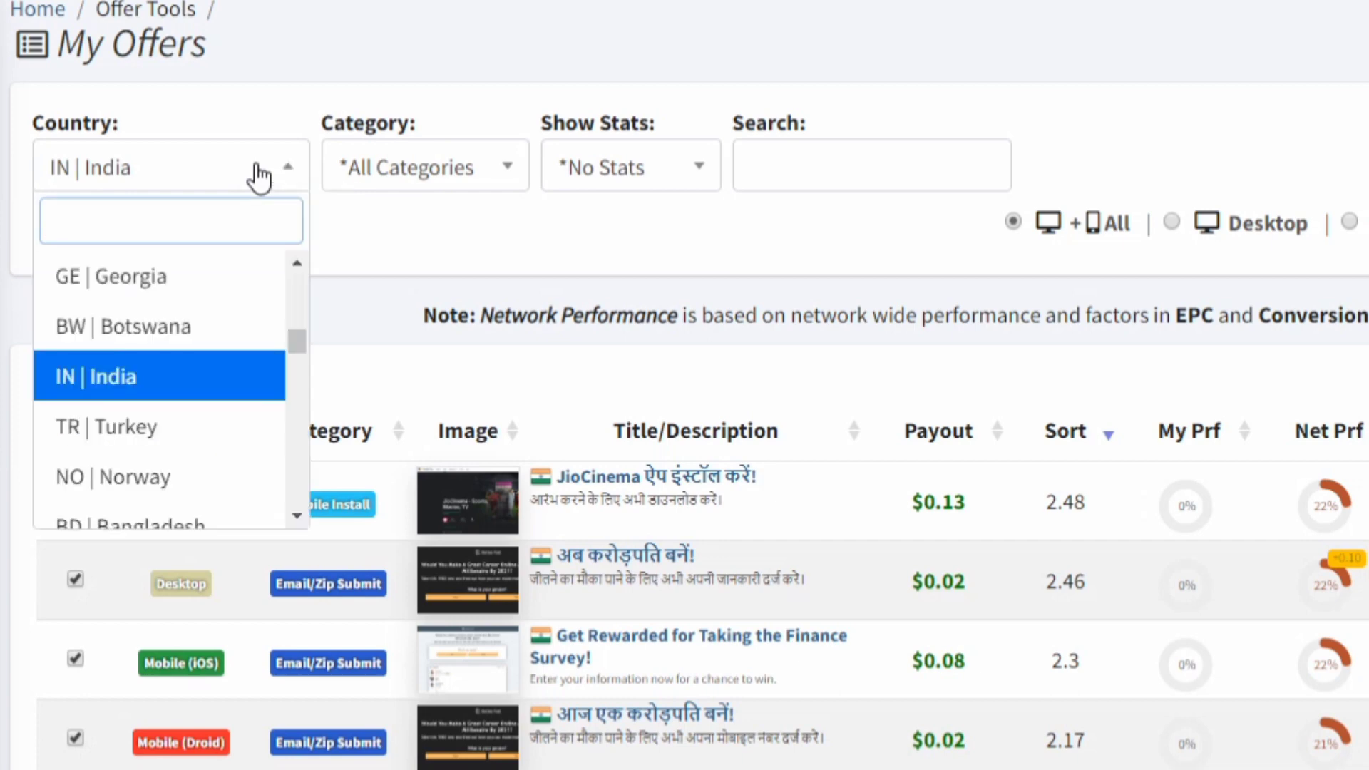
pyautogui.write('unit')
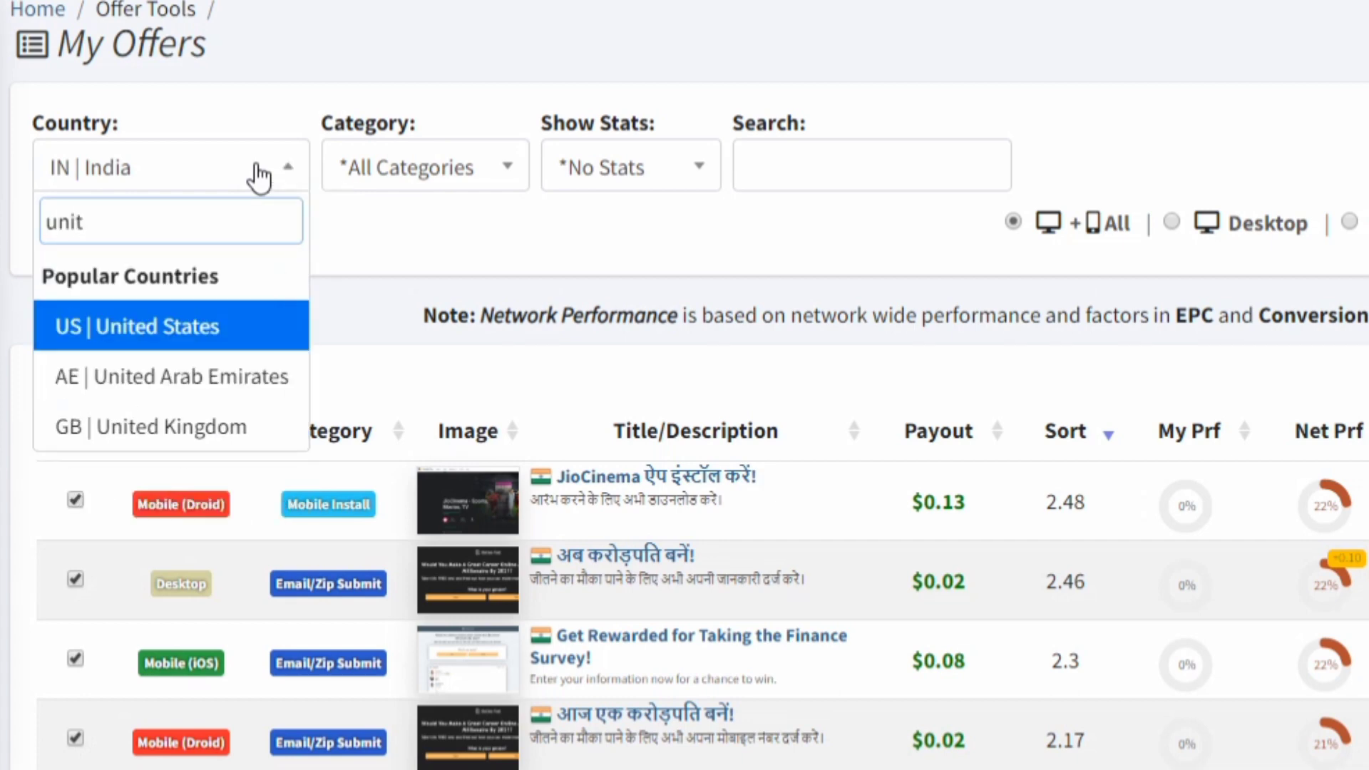
pyautogui.click(223, 330)
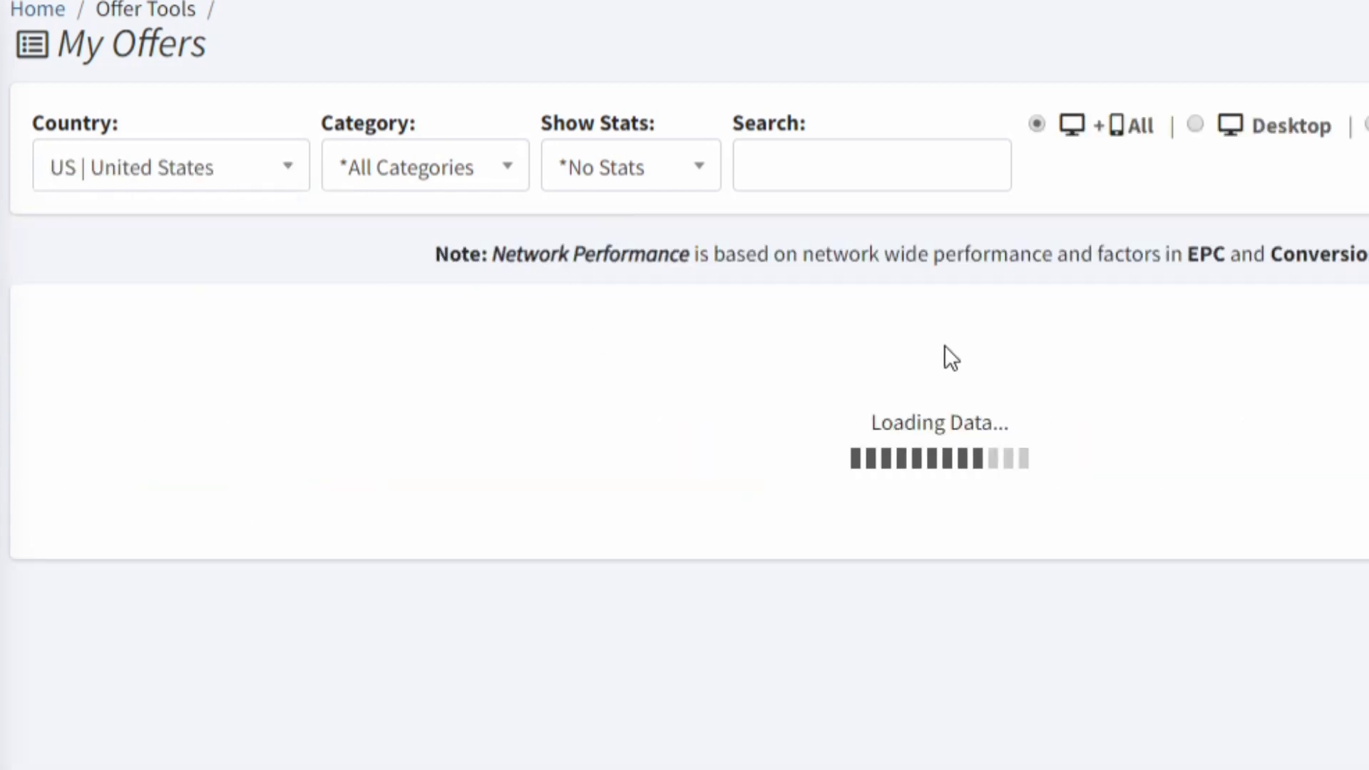
# Open the Mobile (Droid) "Grab Your $10,000 Now!" offer from the United States list and copy its tracking link
pyautogui.scroll(-8, 831, 418)
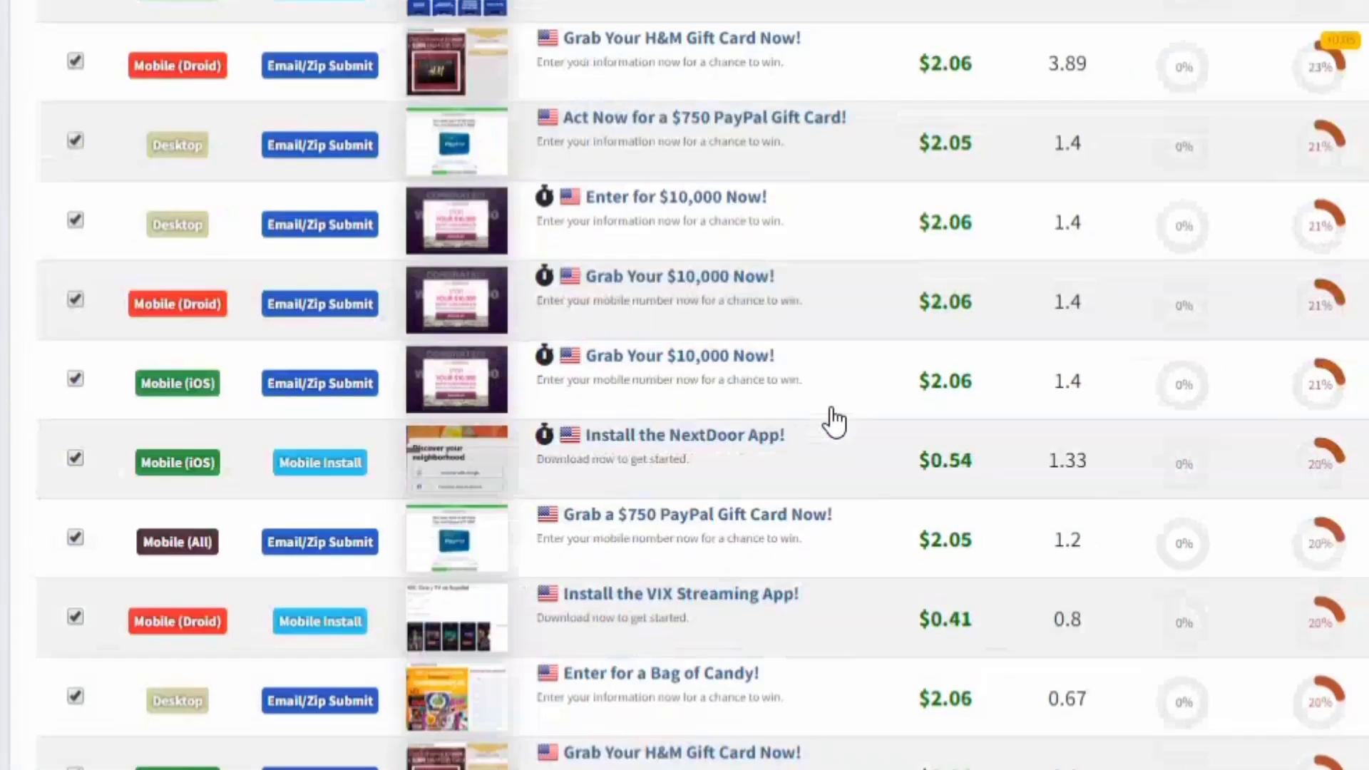
pyautogui.scroll(8, 831, 418)
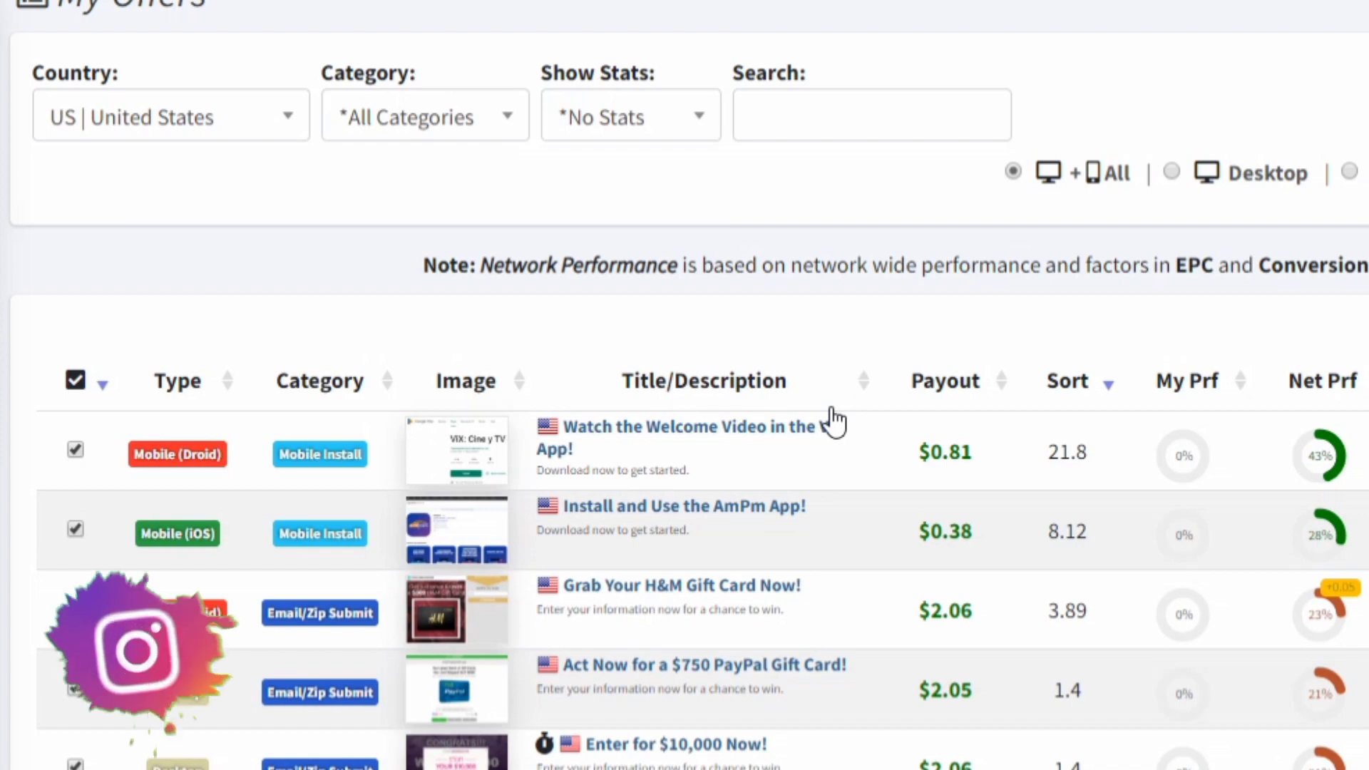
pyautogui.scroll(-5, 831, 412)
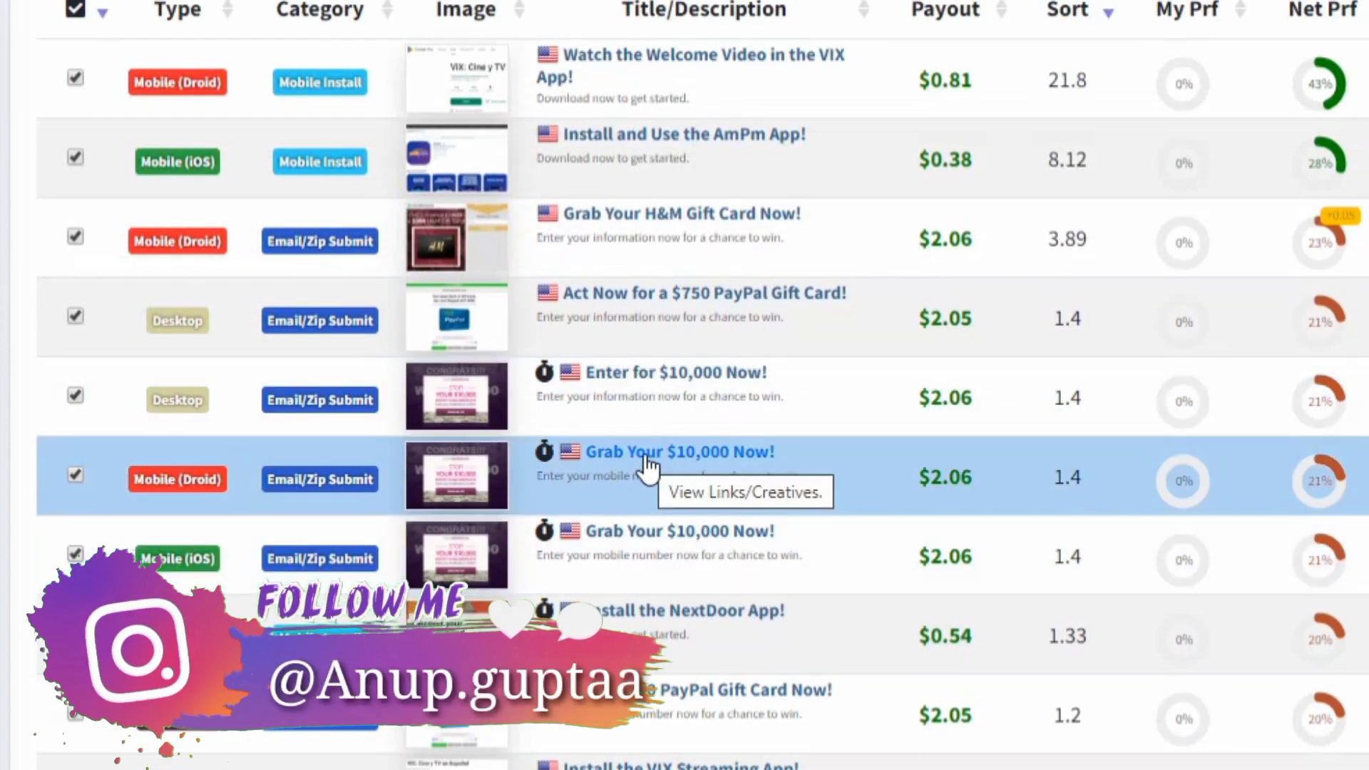
pyautogui.click(643, 464)
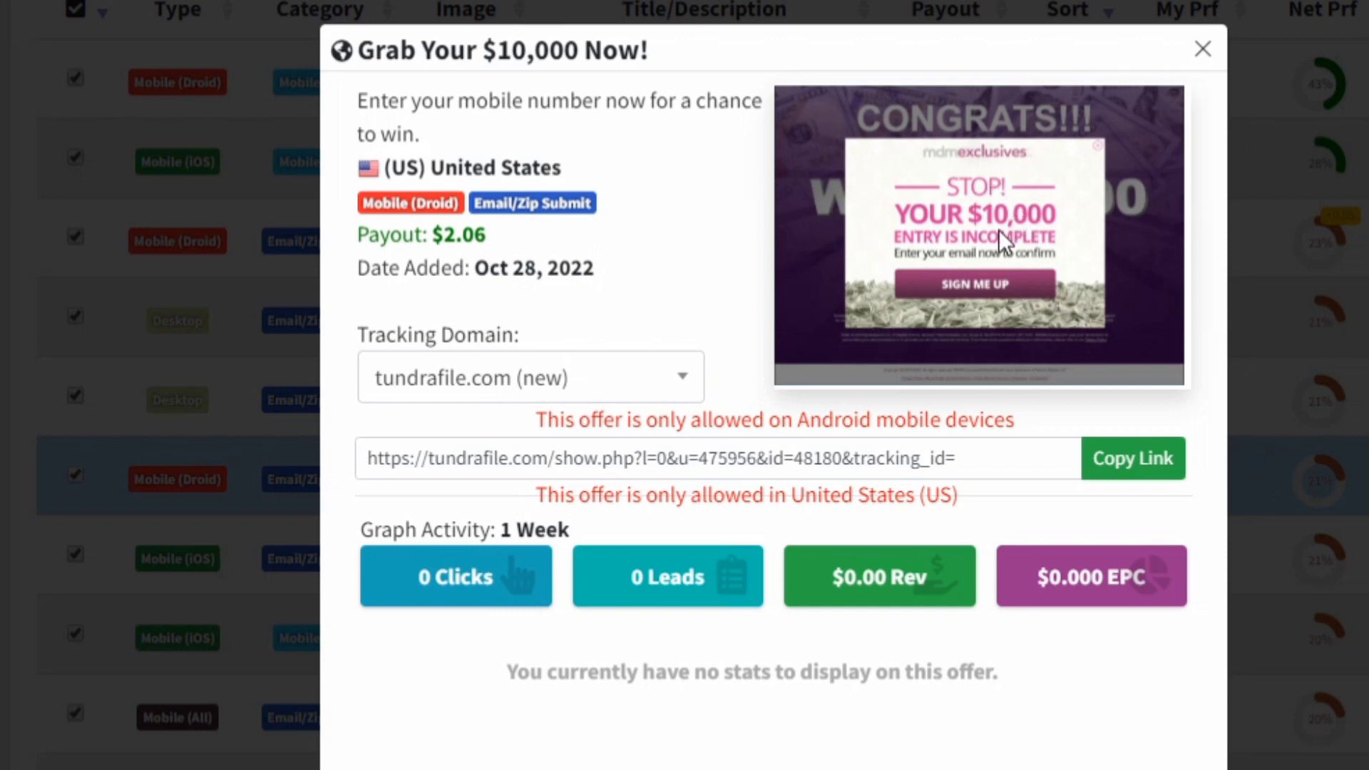
pyautogui.click(1120, 463)
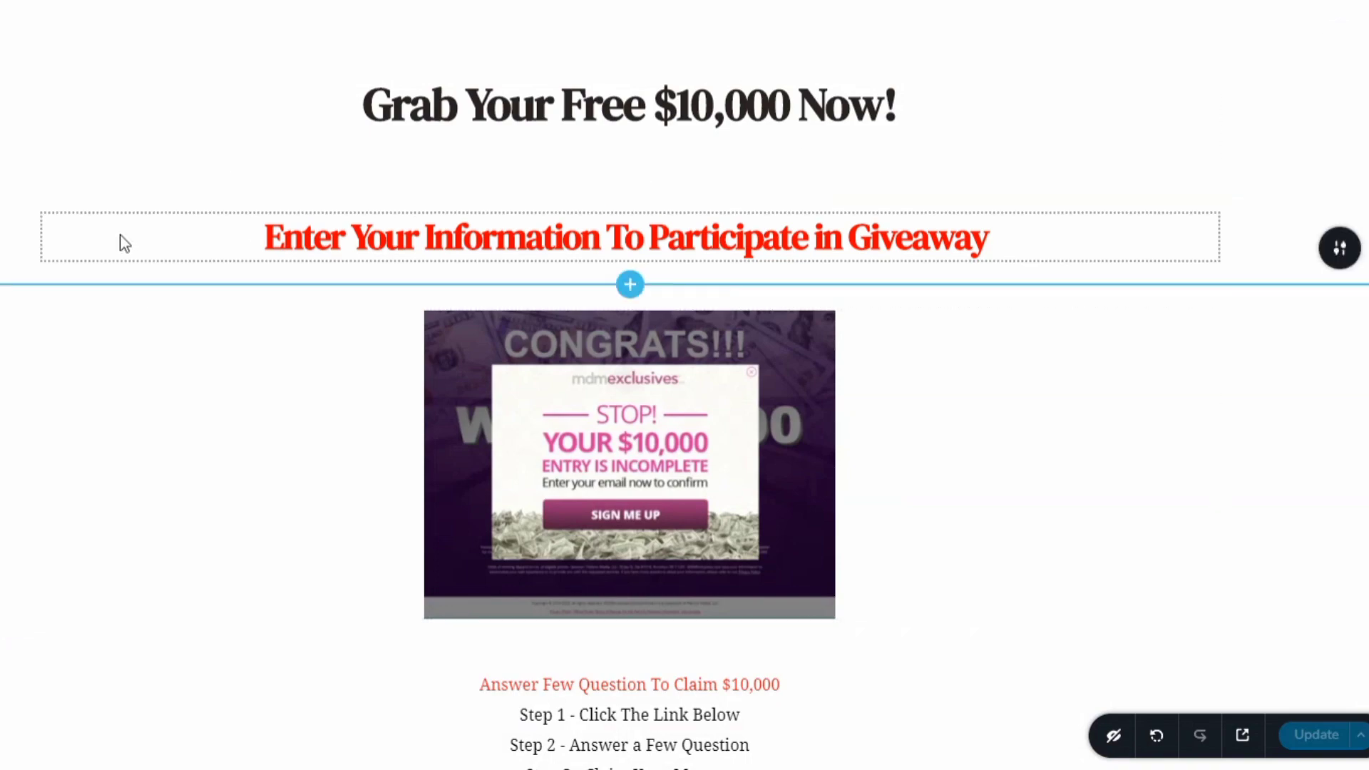
# Examine the giveaway landing page in the page builder, from the headline and offer image to the claim steps
pyautogui.scroll(-5, 123, 241)
pyautogui.scroll(5, 123, 241)
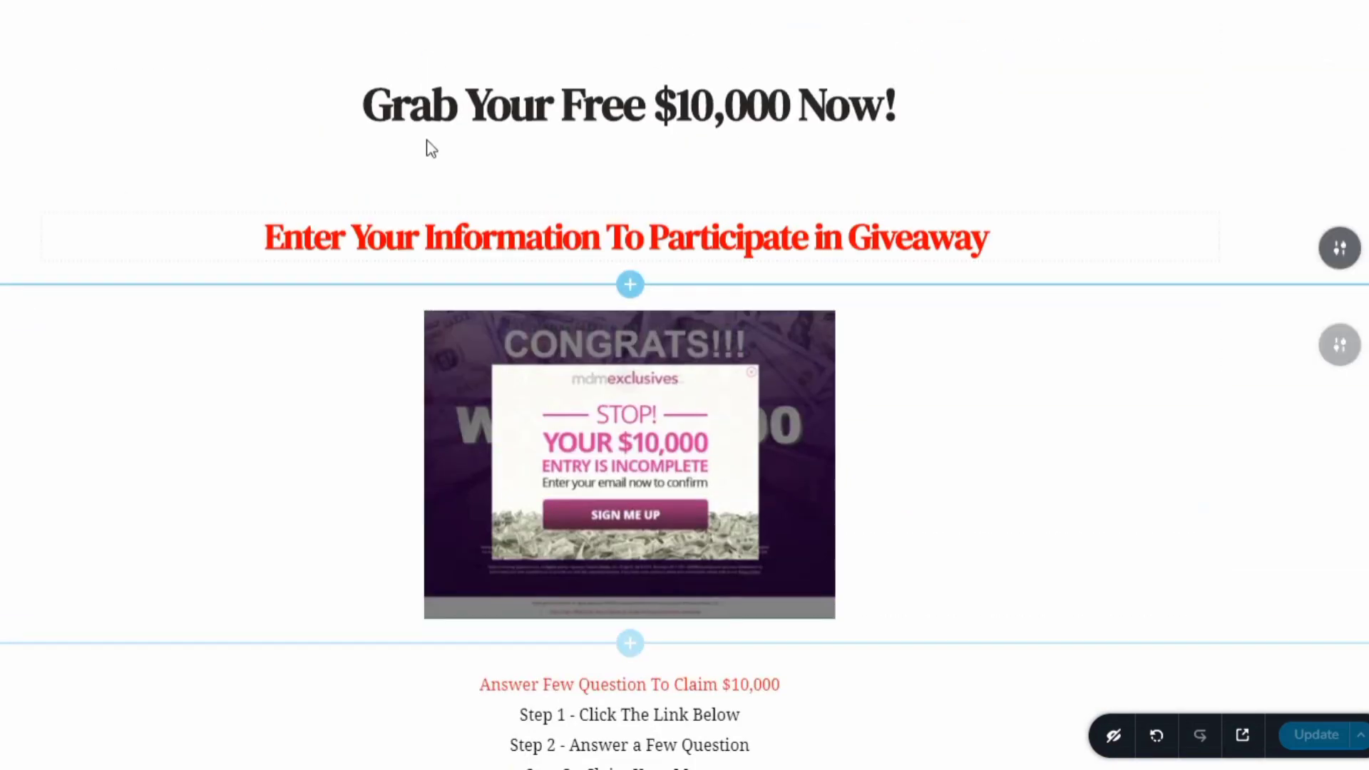
pyautogui.scroll(-5, 459, 178)
pyautogui.scroll(5, 461, 186)
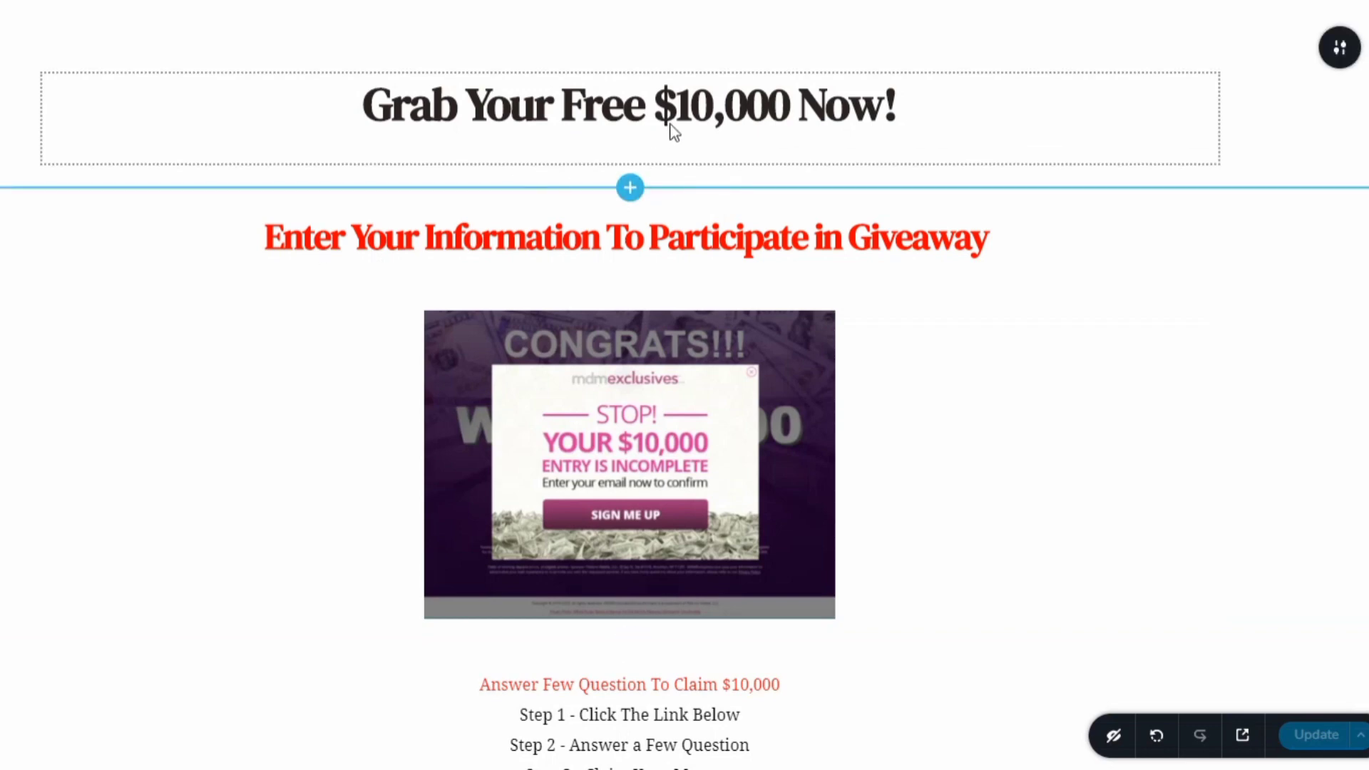
pyautogui.scroll(-4, 767, 236)
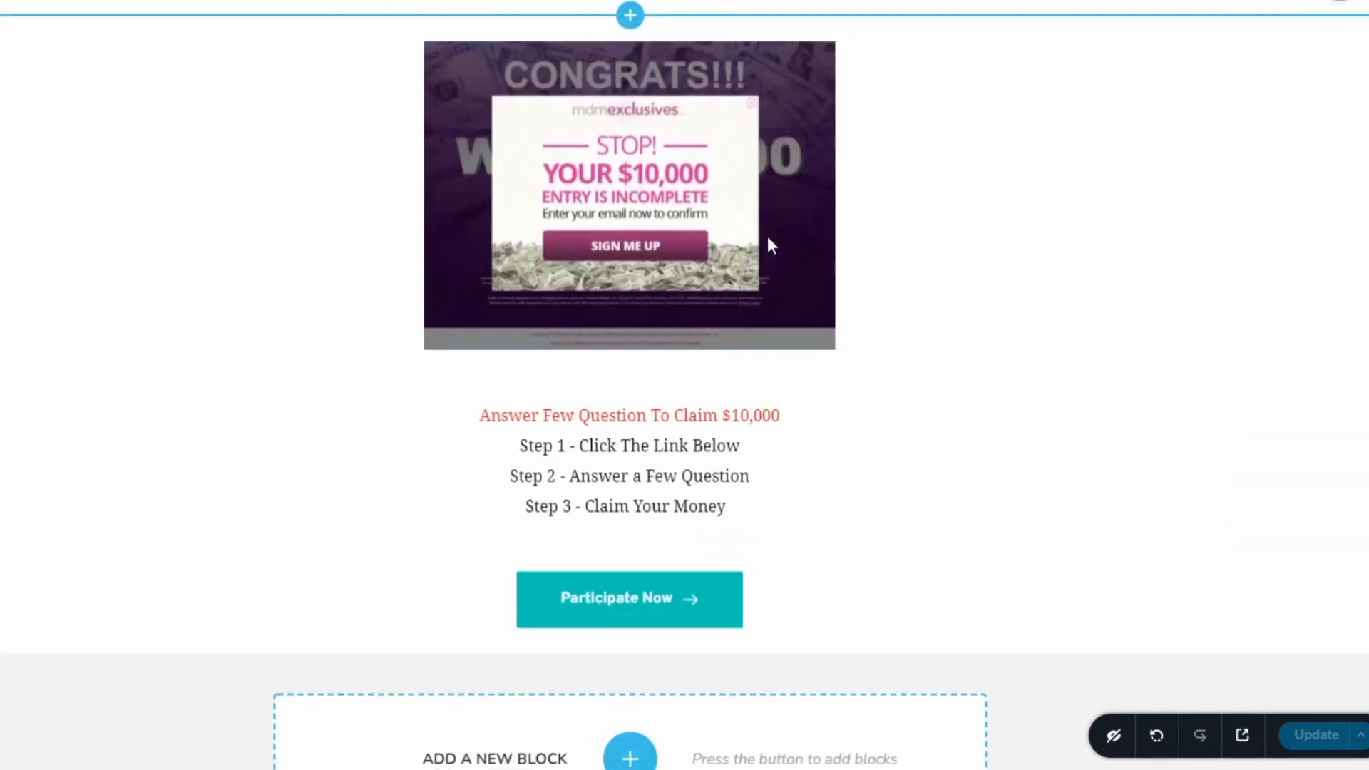
pyautogui.scroll(4, 767, 237)
pyautogui.scroll(-4, 767, 237)
pyautogui.scroll(4, 767, 237)
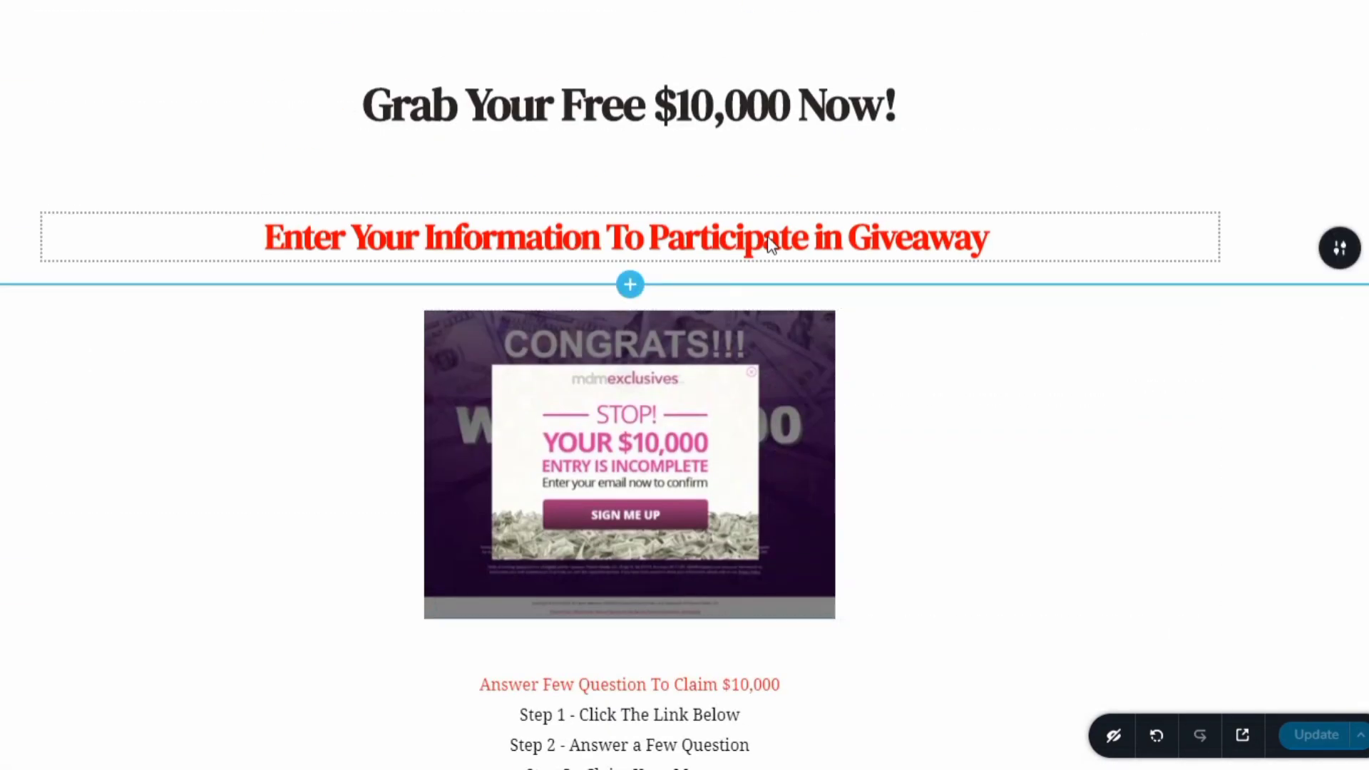
pyautogui.scroll(-5, 768, 240)
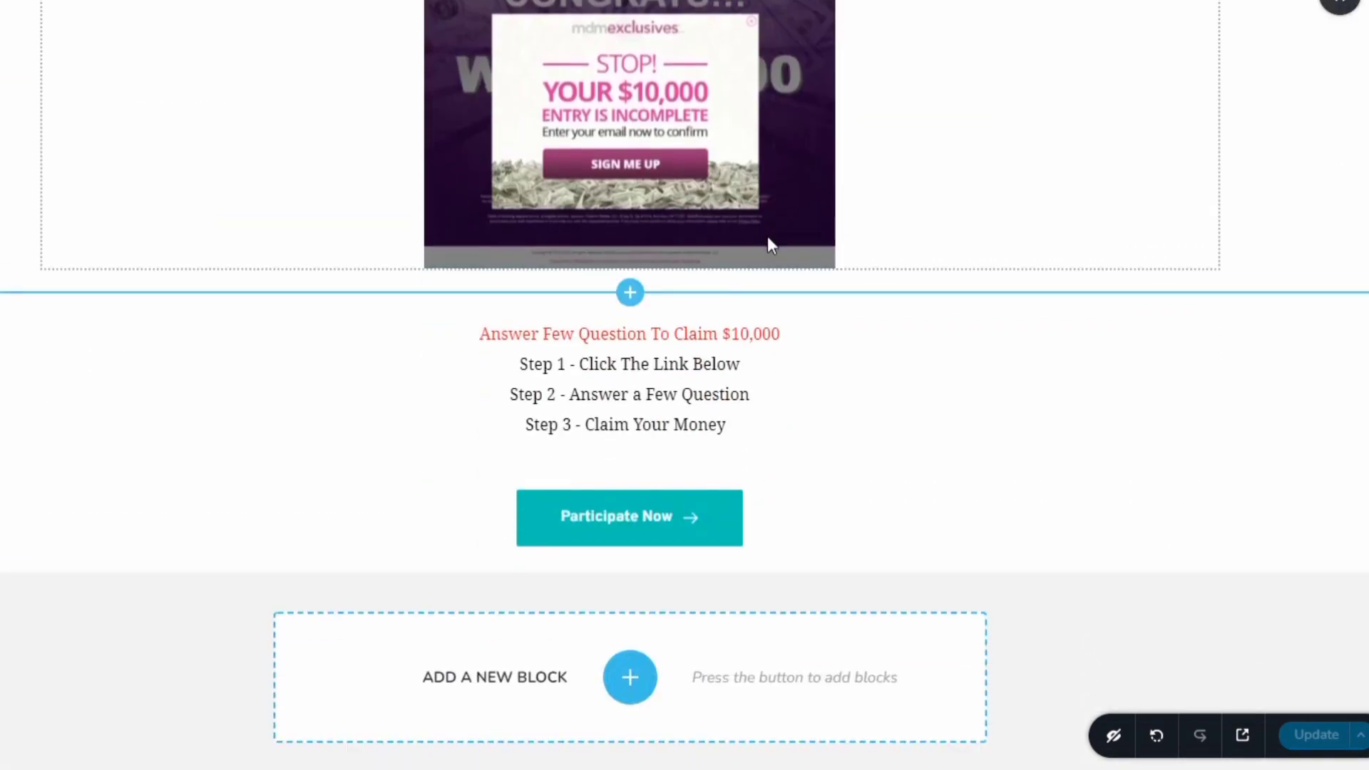
pyautogui.scroll(5, 768, 240)
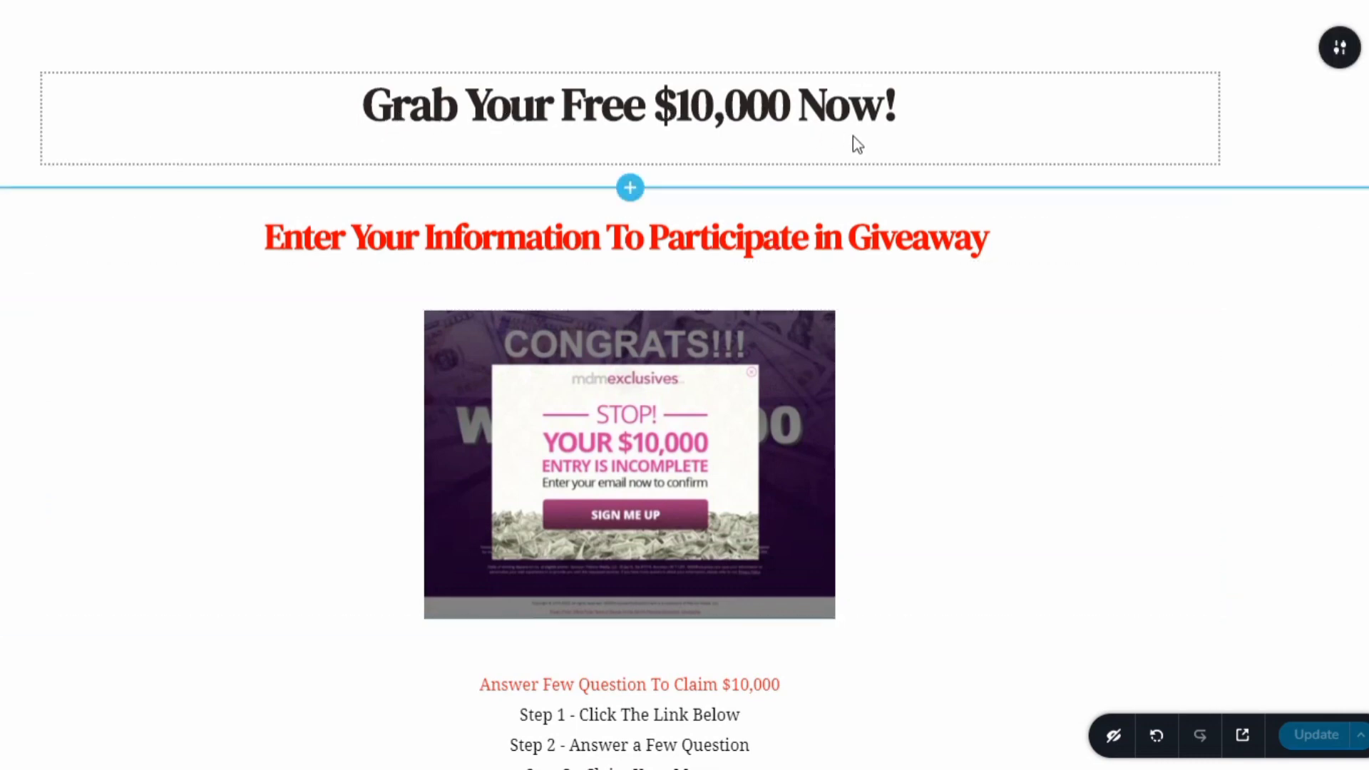
pyautogui.scroll(-2, 855, 142)
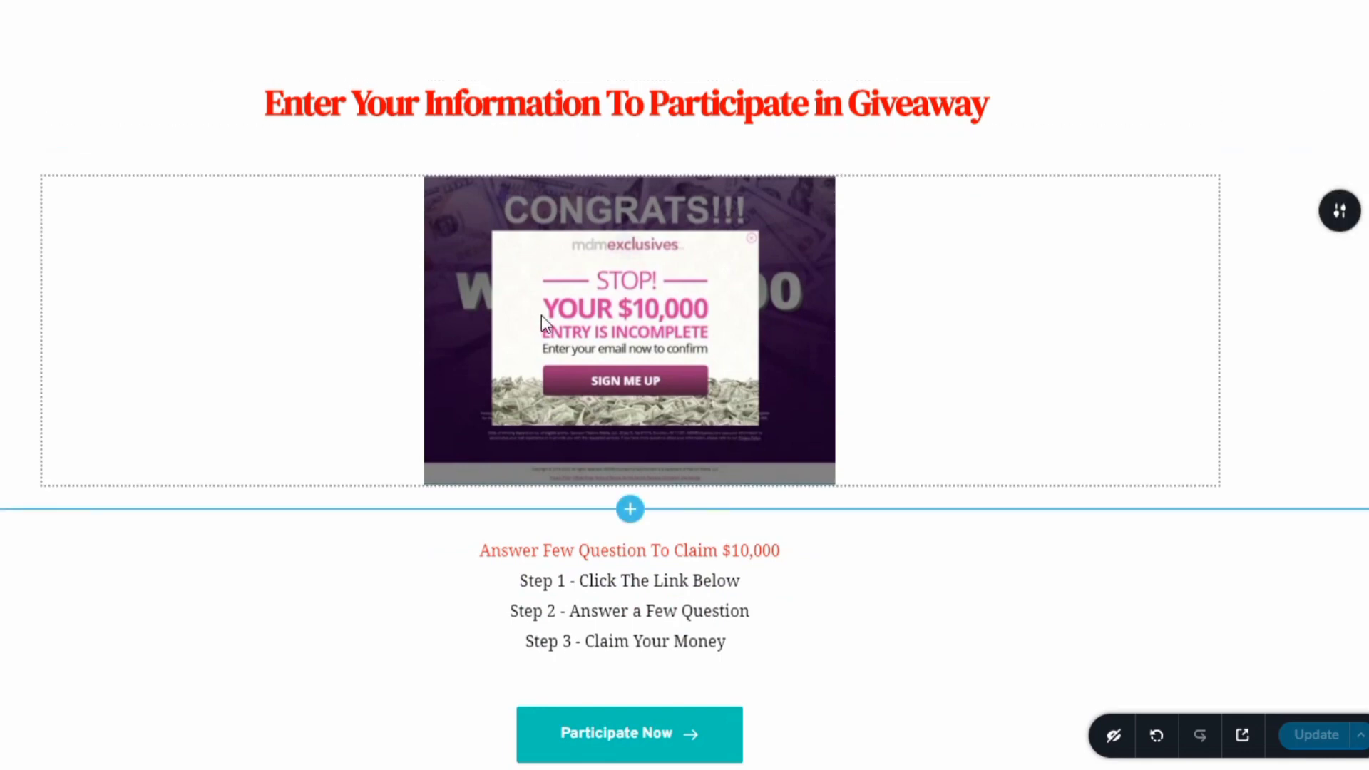
pyautogui.scroll(-3, 541, 315)
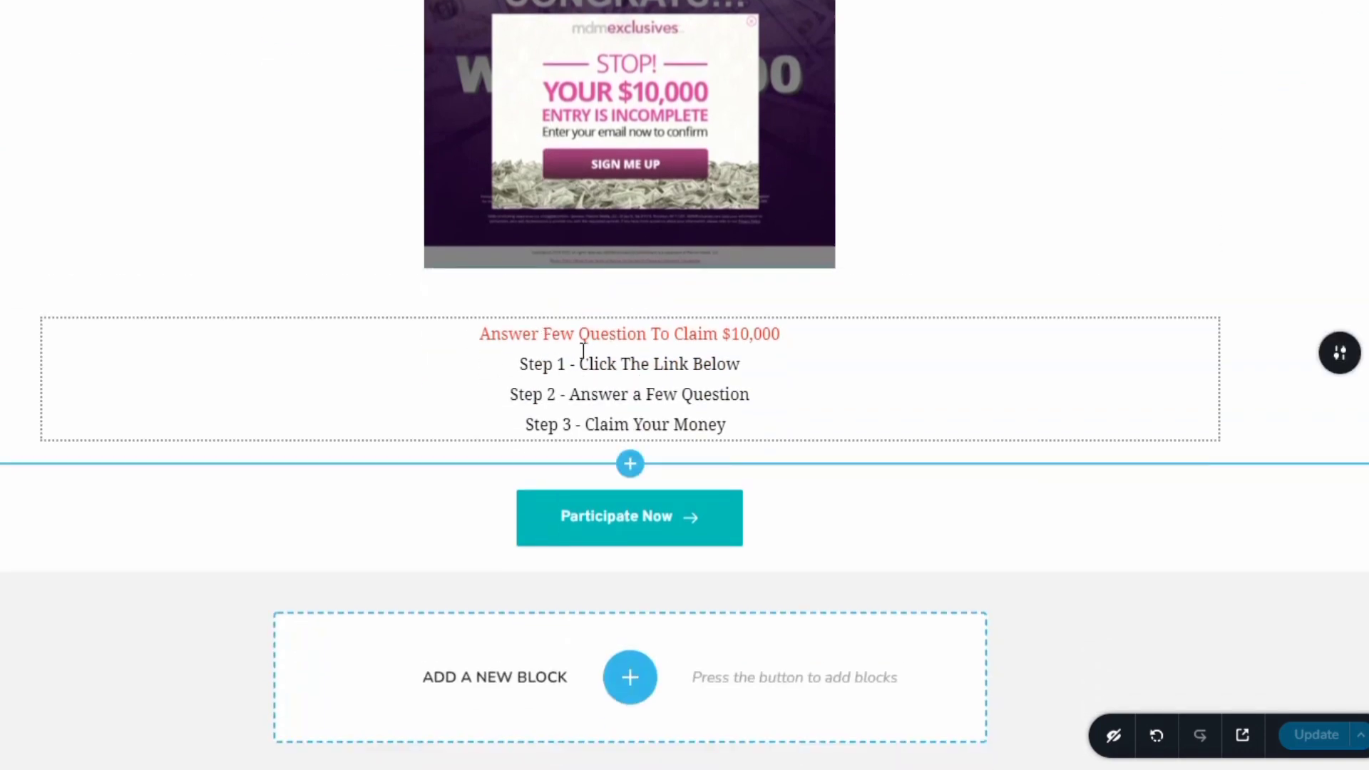
# Inspect the link URL settings of the Participate Now button and close them
pyautogui.click(632, 518)
pyautogui.click(608, 455)
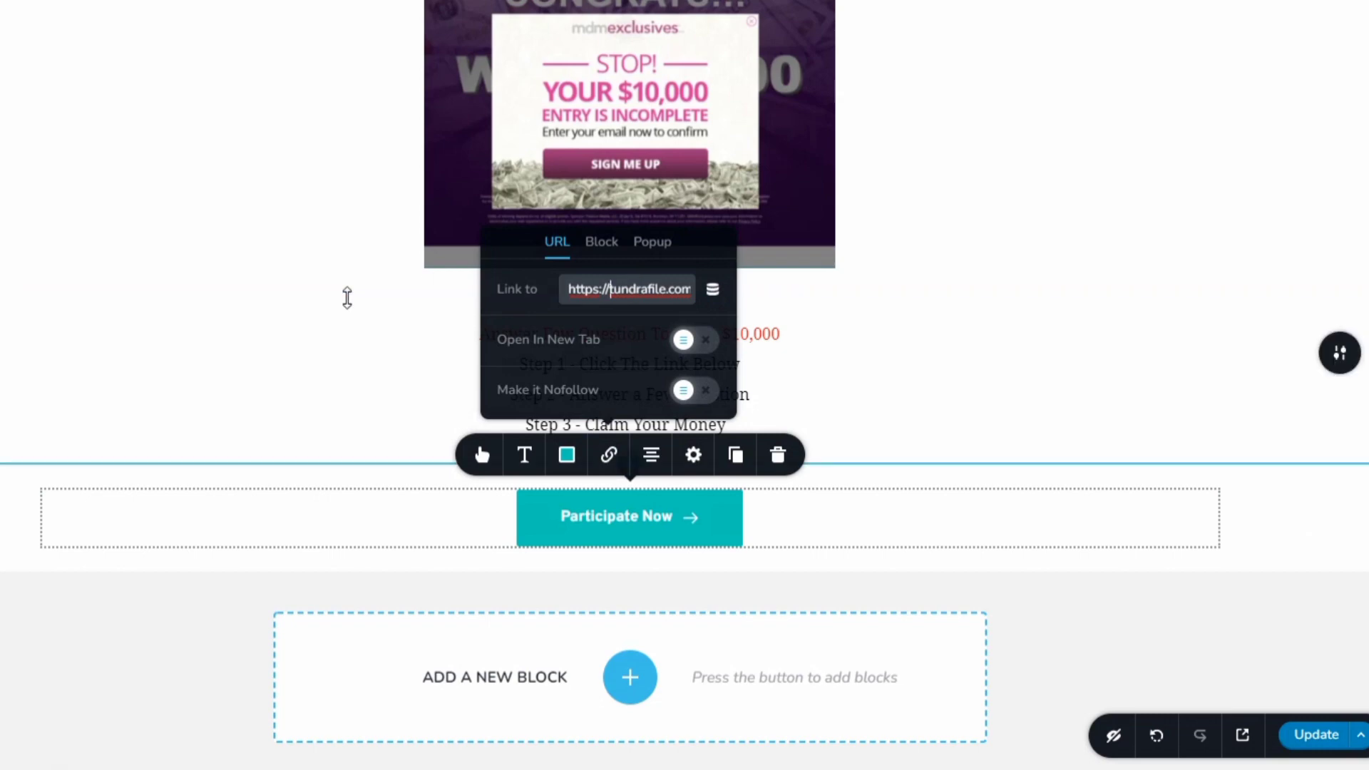
pyautogui.click(357, 367)
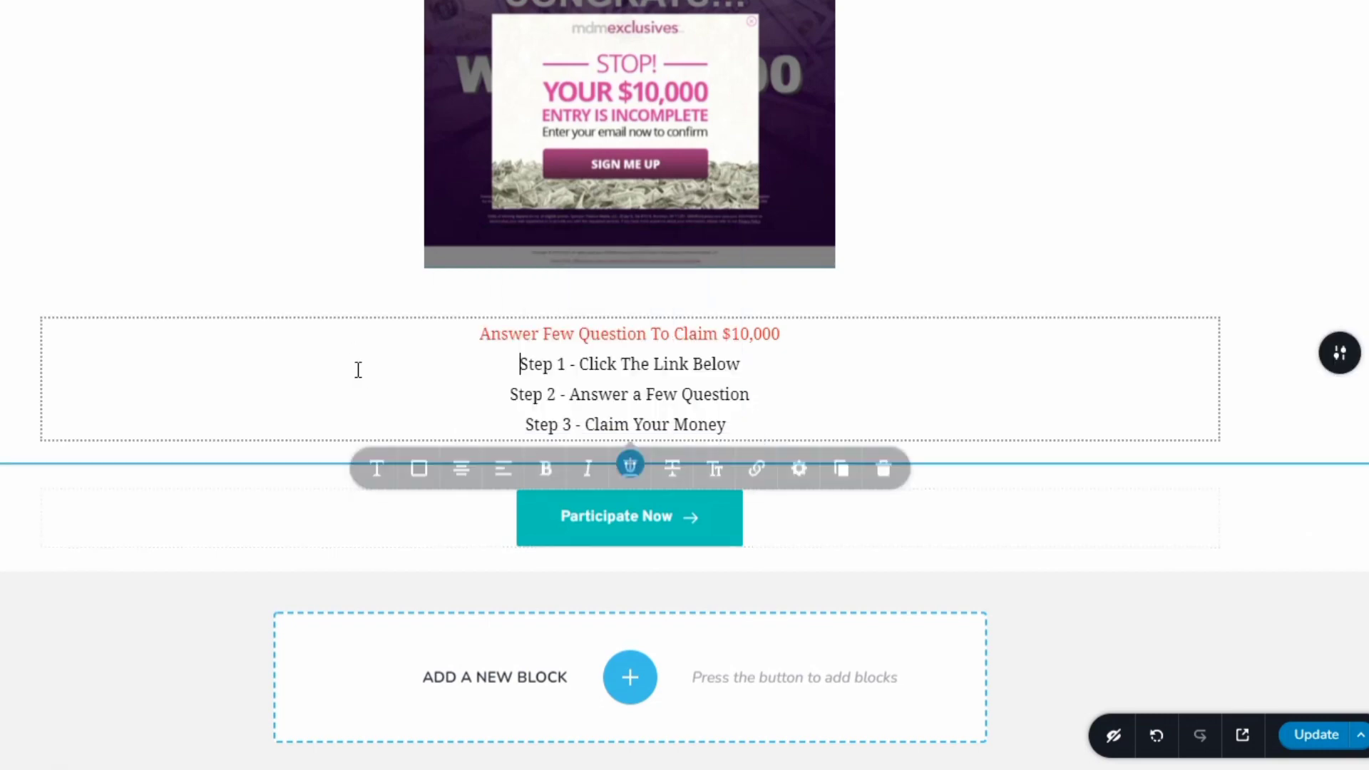
pyautogui.click(1027, 509)
# Recheck the landing page's headings, offer image, instructions and Participate Now button together
pyautogui.scroll(3, 565, 241)
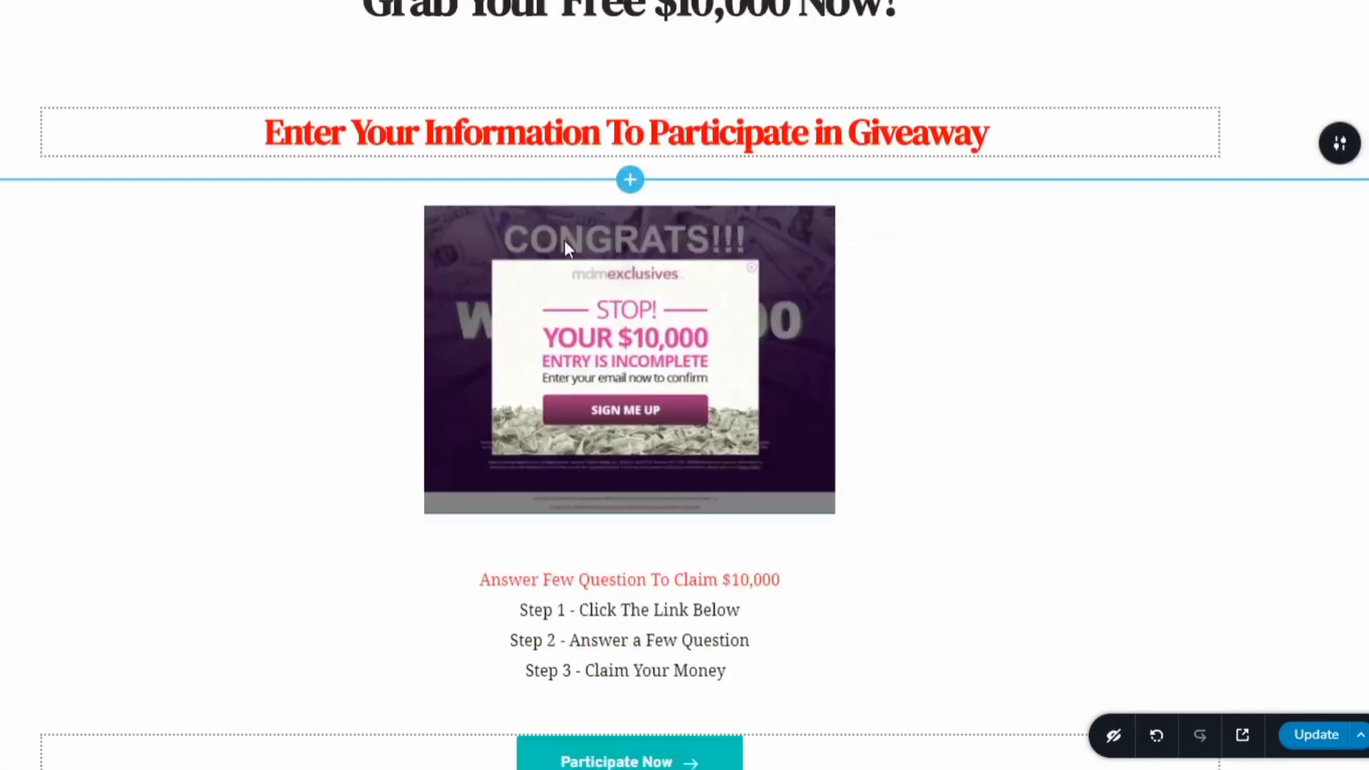
pyautogui.scroll(-3, 563, 246)
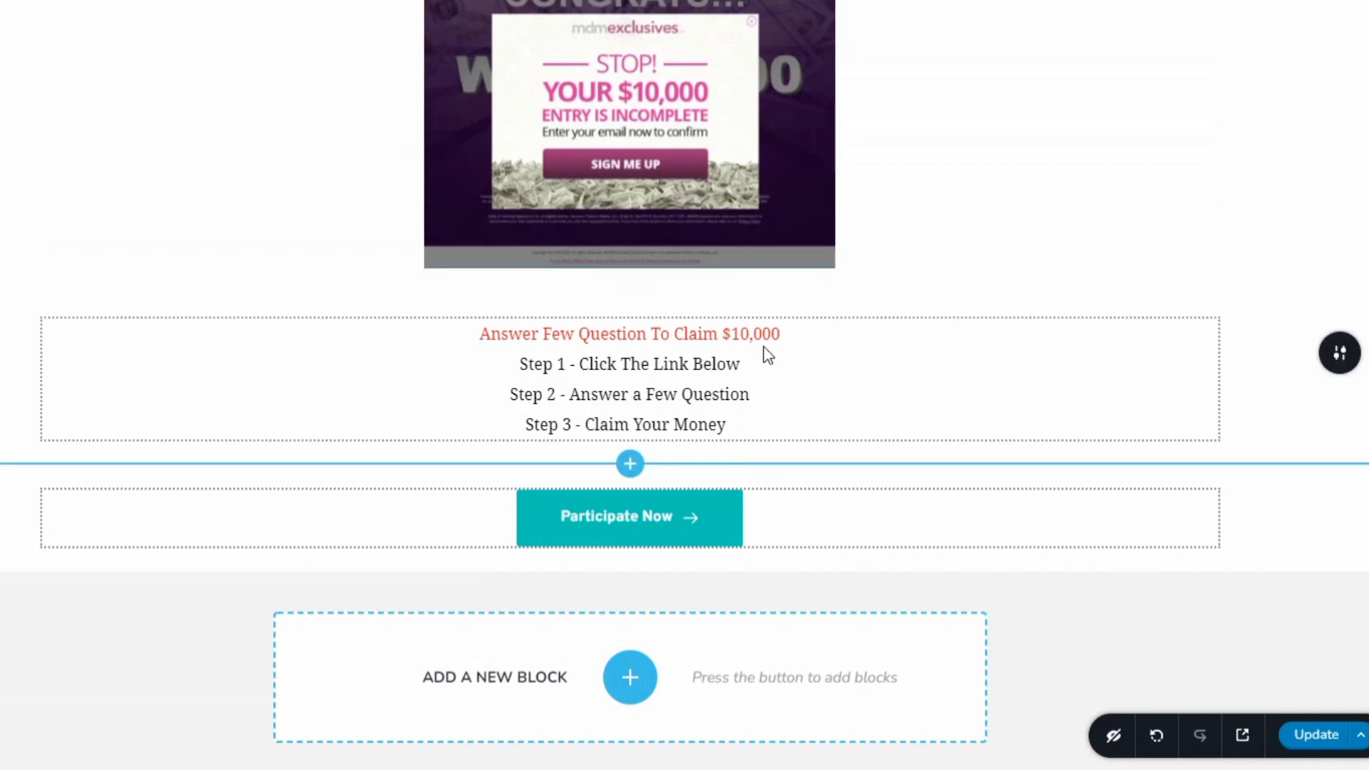
pyautogui.scroll(4, 673, 314)
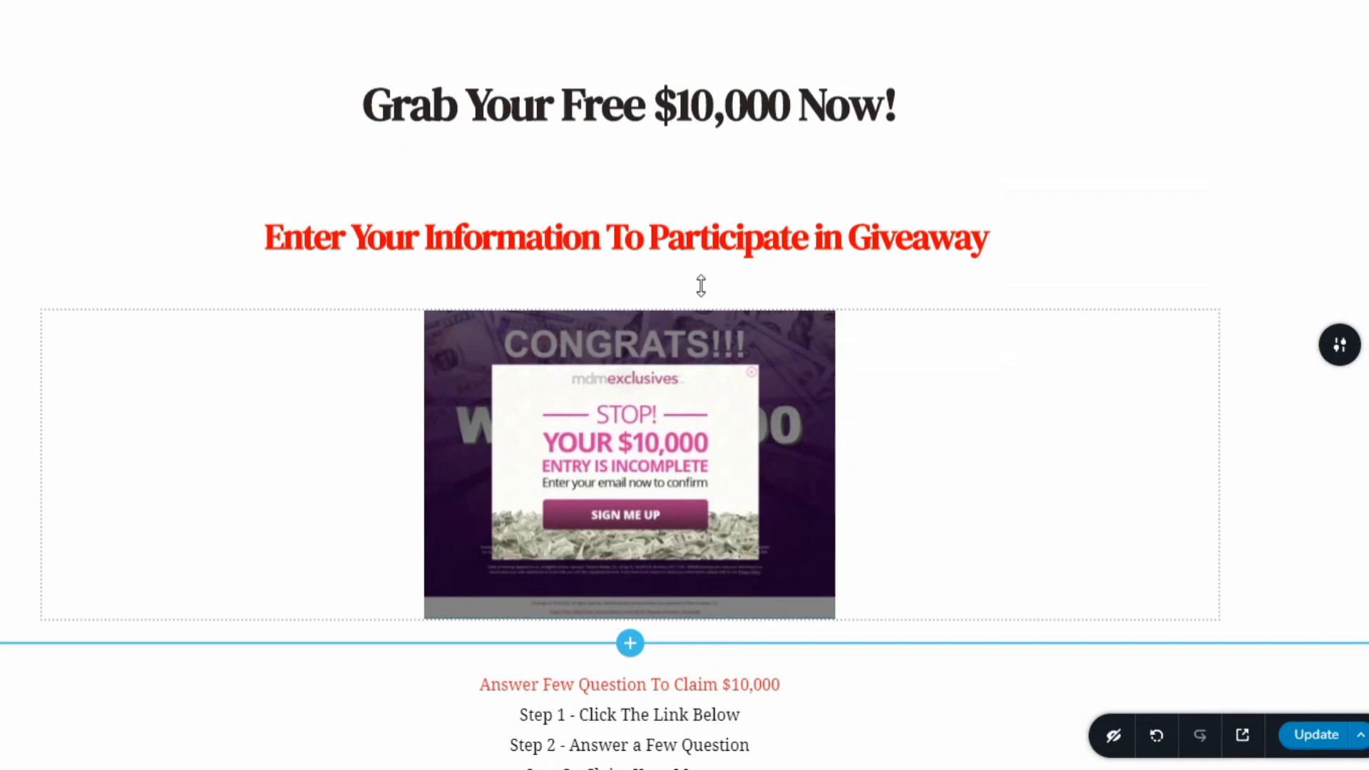
pyautogui.scroll(-3, 659, 264)
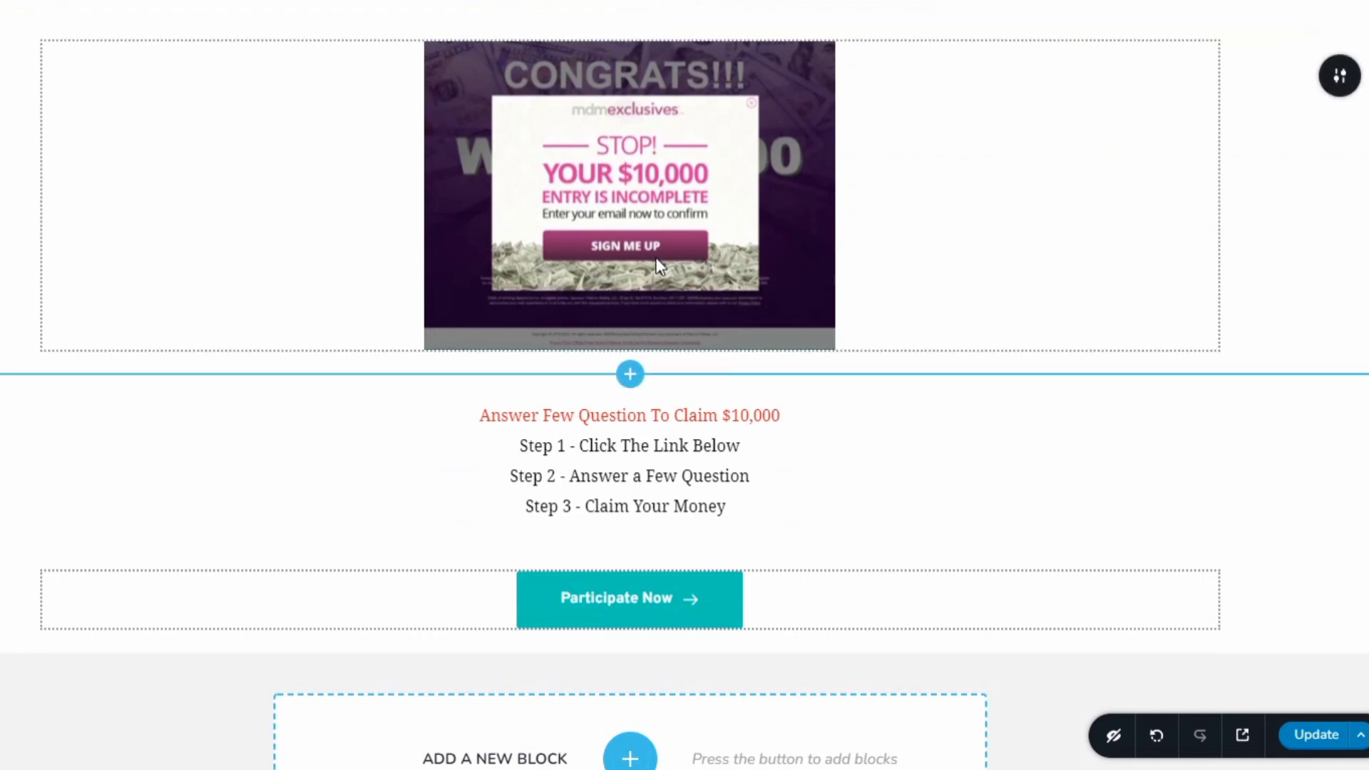
pyautogui.scroll(2, 759, 349)
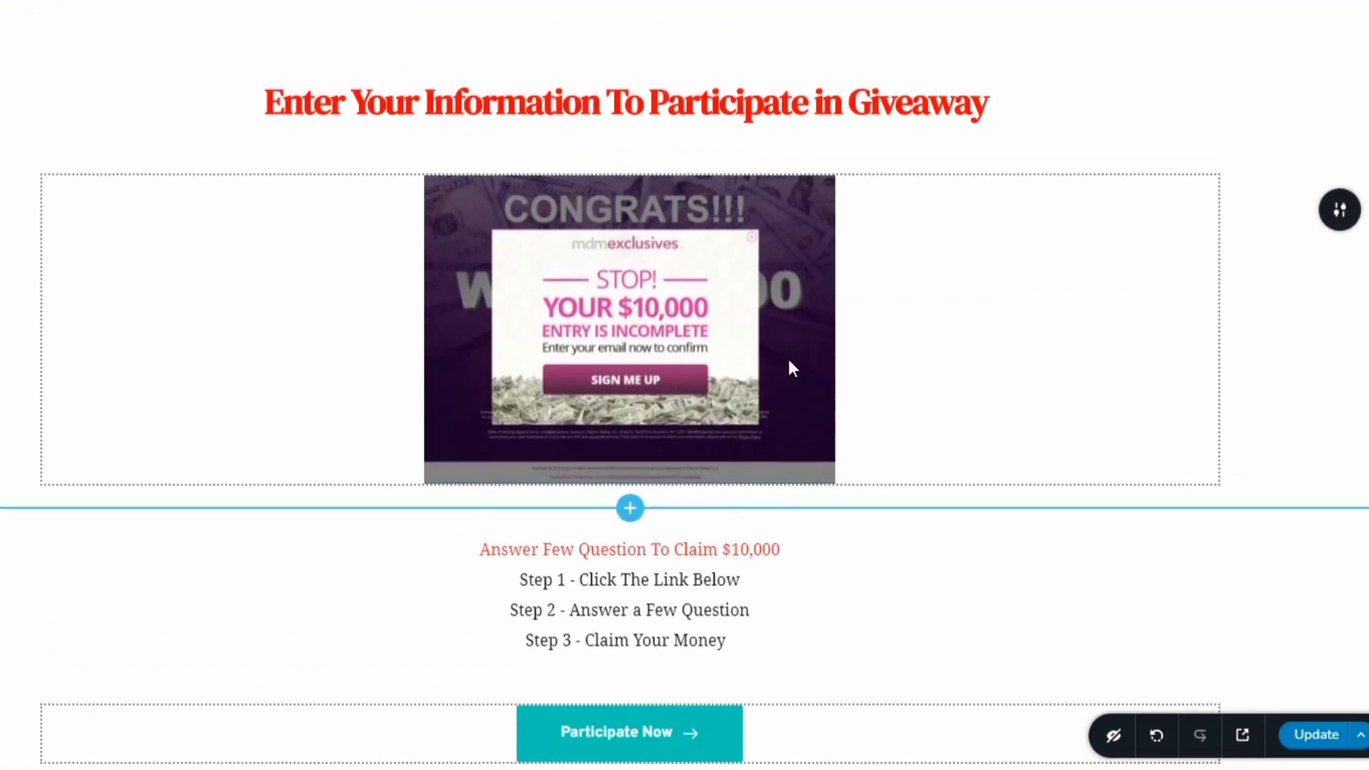
pyautogui.scroll(2, 790, 364)
pyautogui.scroll(-2, 789, 378)
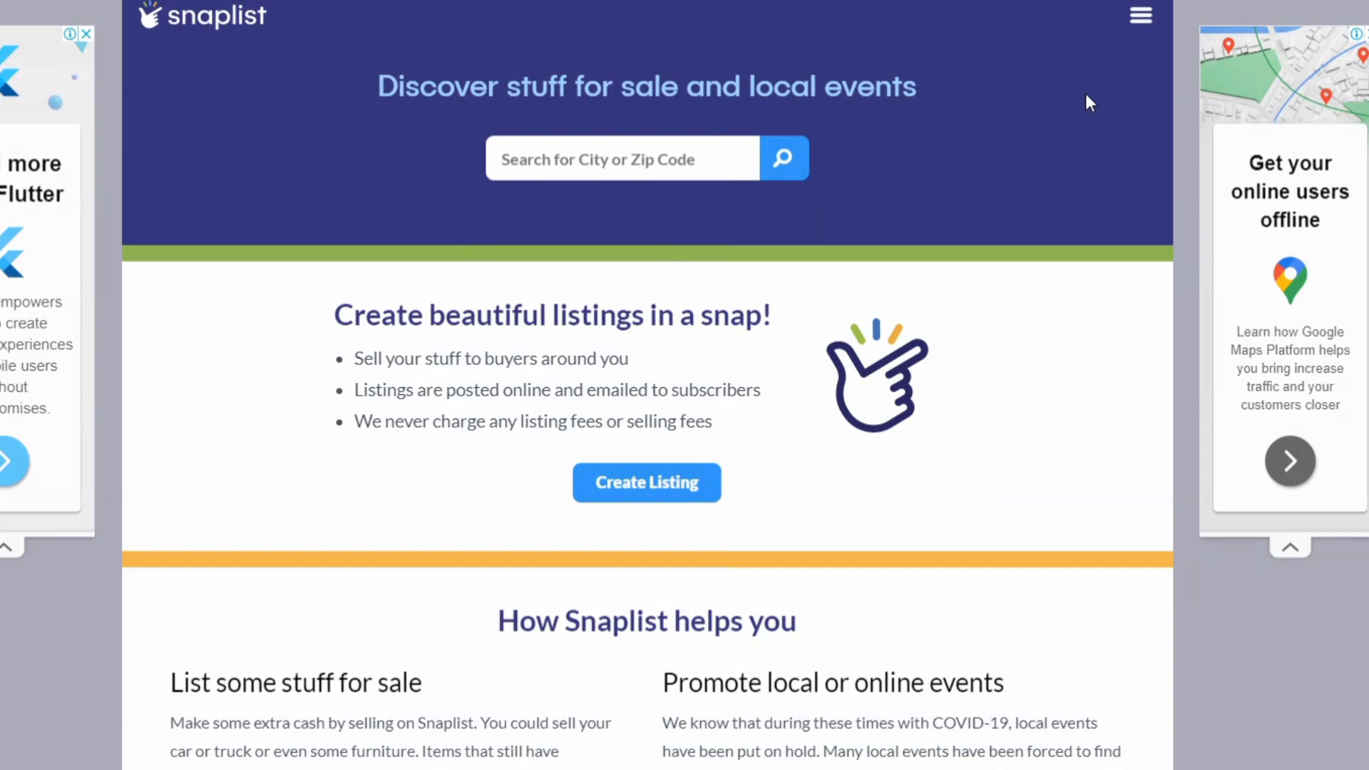
# Start a new item listing on Snaplist and review the fields of its form
pyautogui.click(1142, 20)
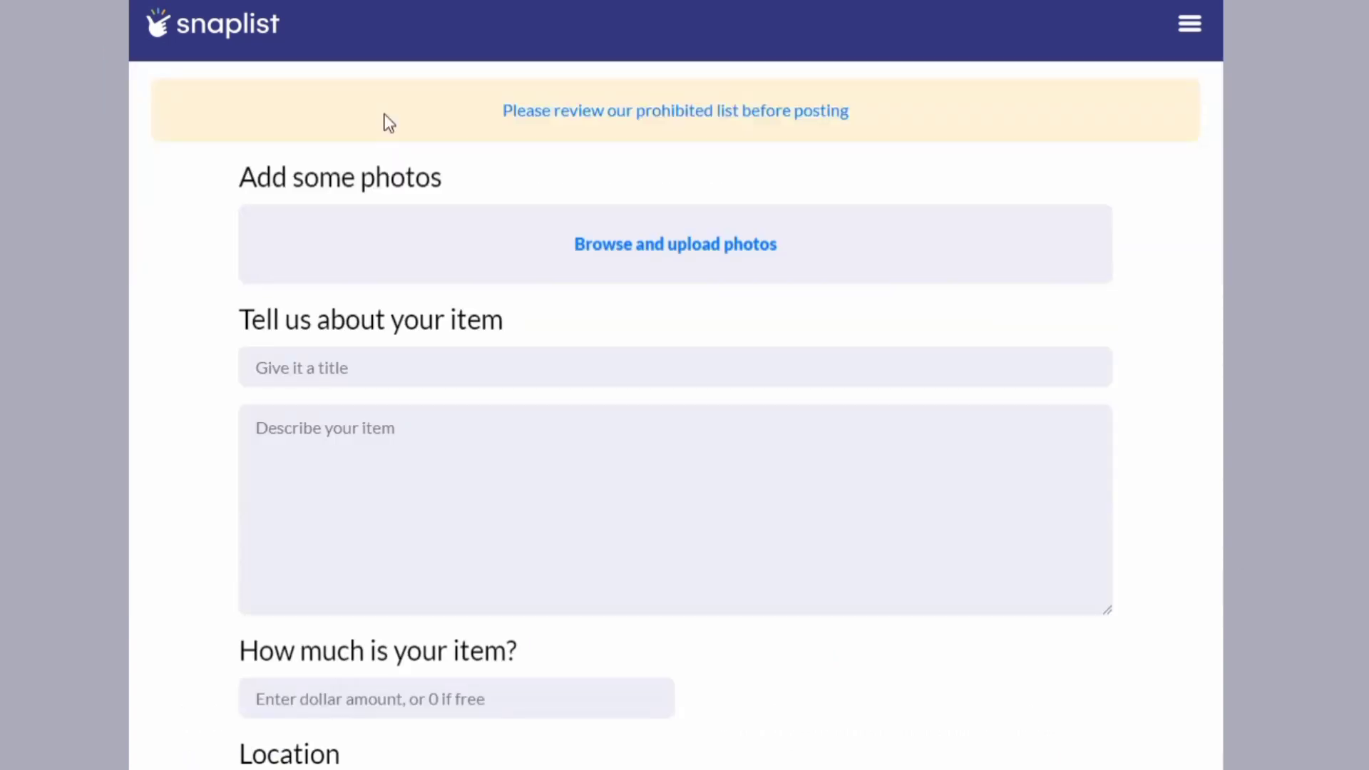
pyautogui.scroll(-5, 792, 251)
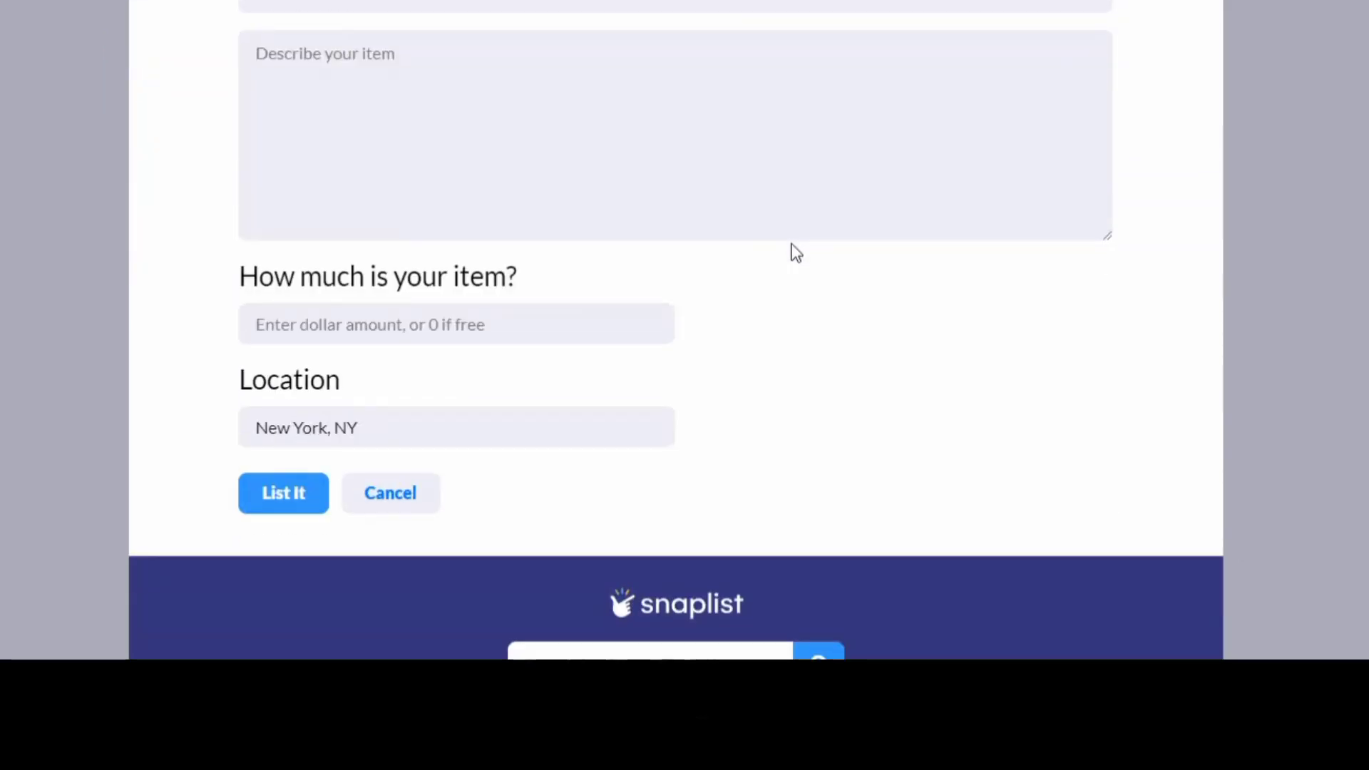
pyautogui.scroll(5, 788, 250)
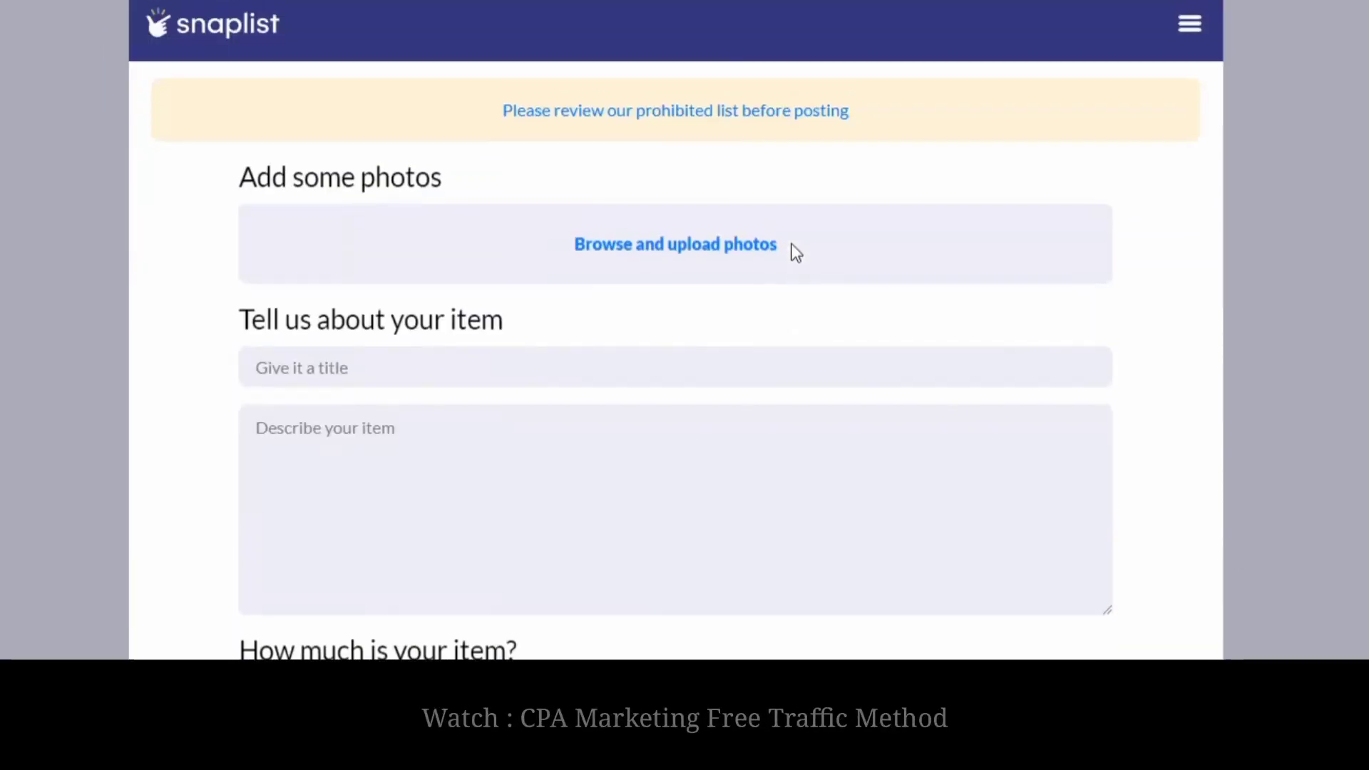
# Upload the offer image 2eceec20061ba236618c2d5cc918e0aa as the listing's photo
pyautogui.click(672, 245)
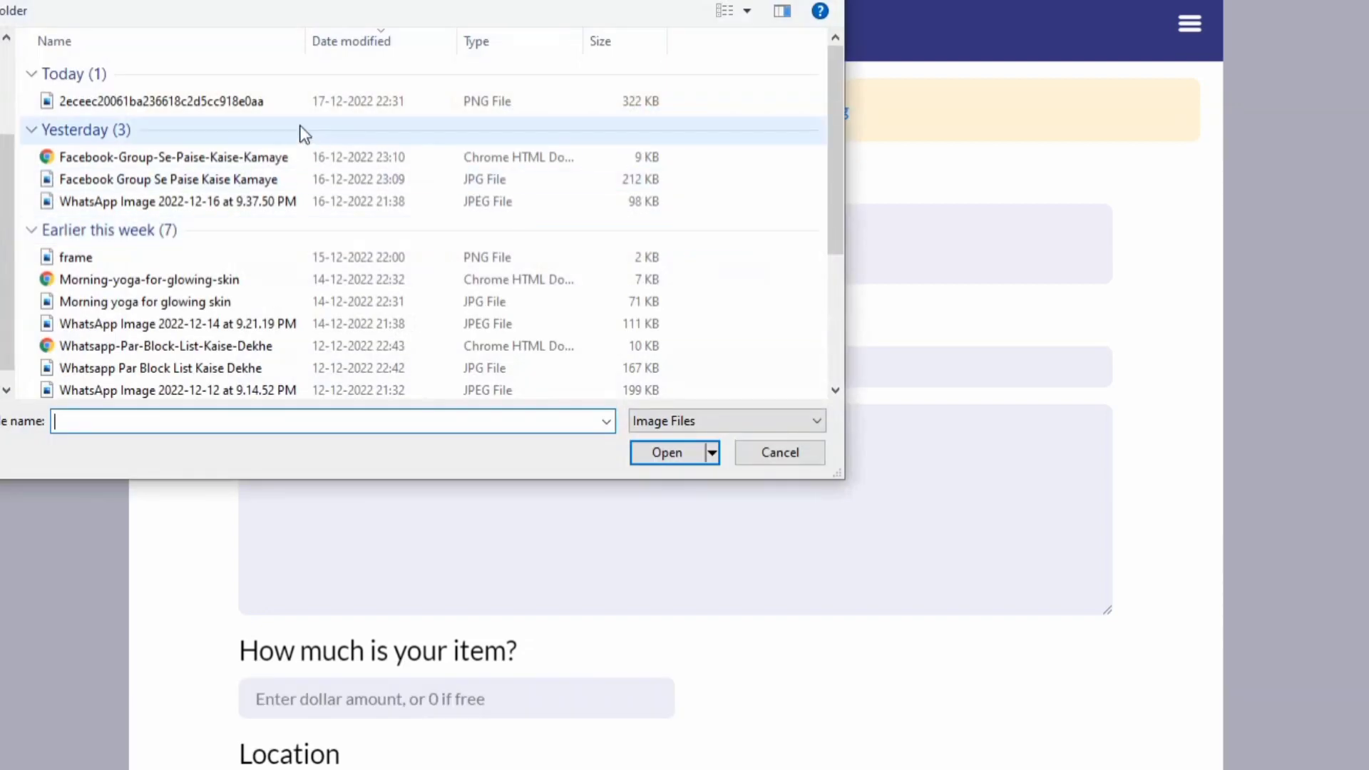
pyautogui.click(214, 102)
pyautogui.click(673, 446)
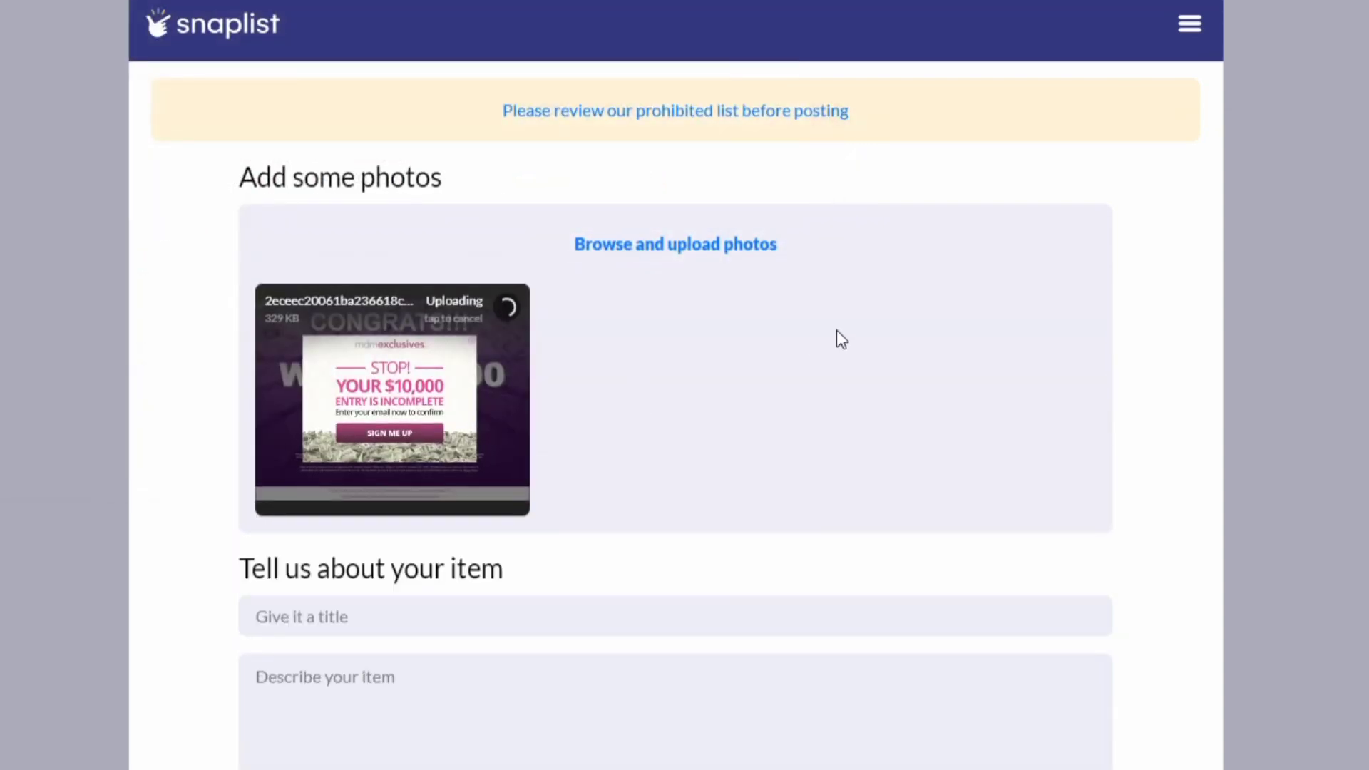
# Copy the headline "Grab Your Free $10,000 Now!" from the Google Translate source text into the Snaplist listing's title
pyautogui.scroll(-4, 837, 331)
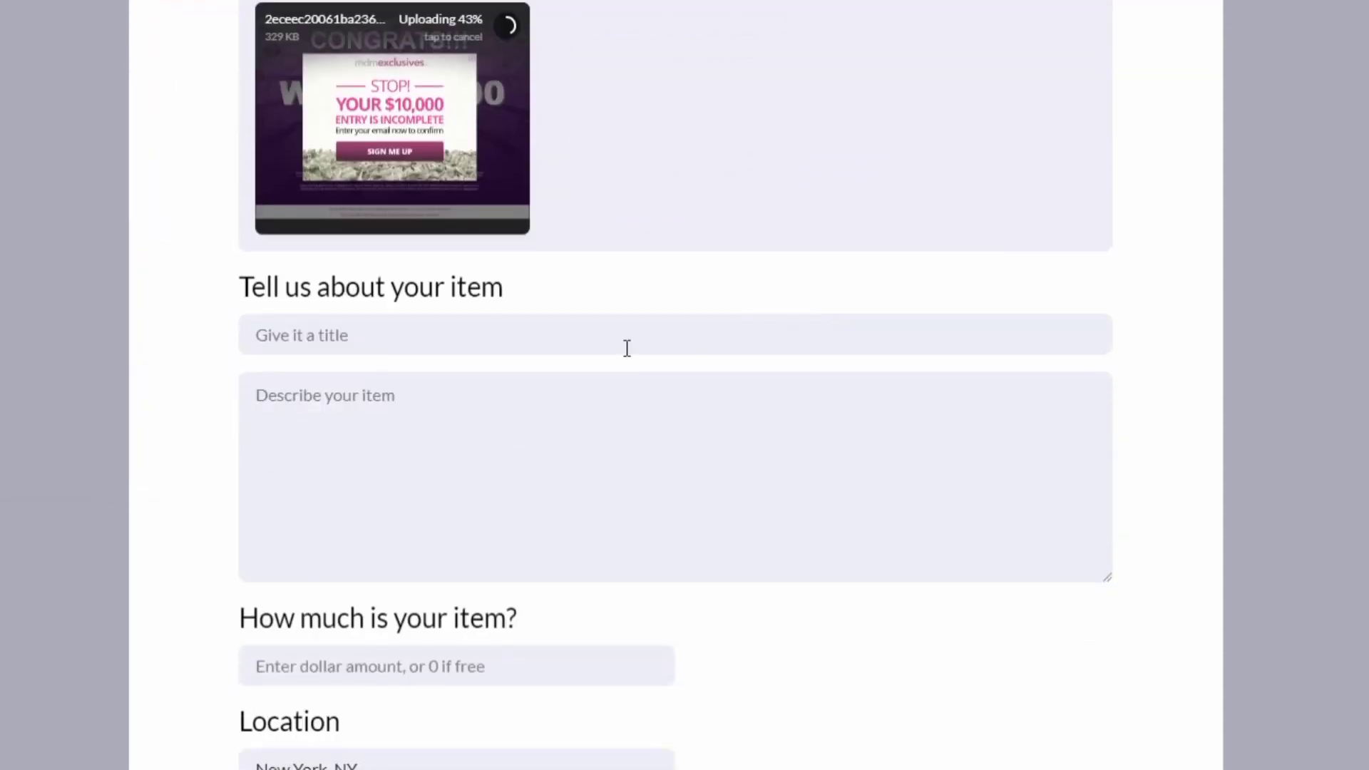
pyautogui.scroll(-2, 627, 348)
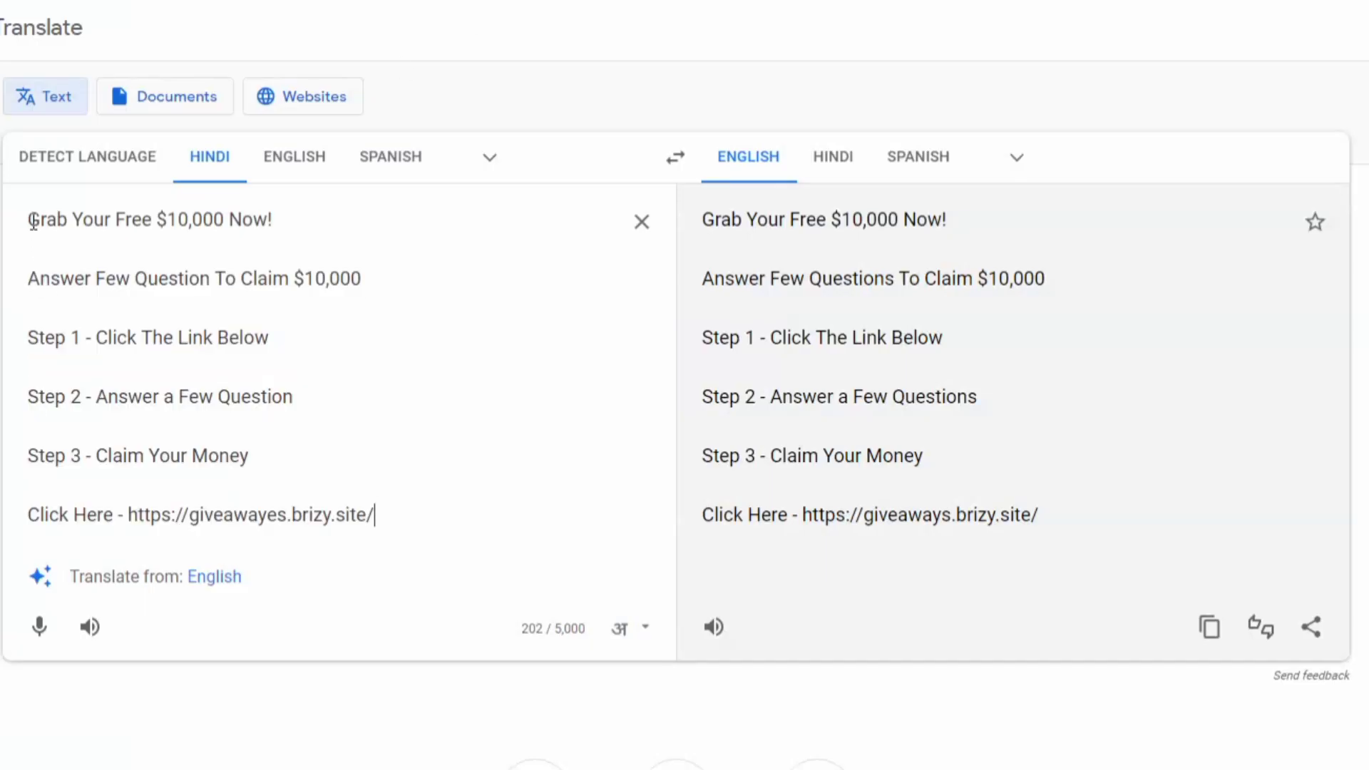
pyautogui.moveTo(33, 222); pyautogui.dragTo(296, 211)
pyautogui.hotkey('ctrl', 'c')
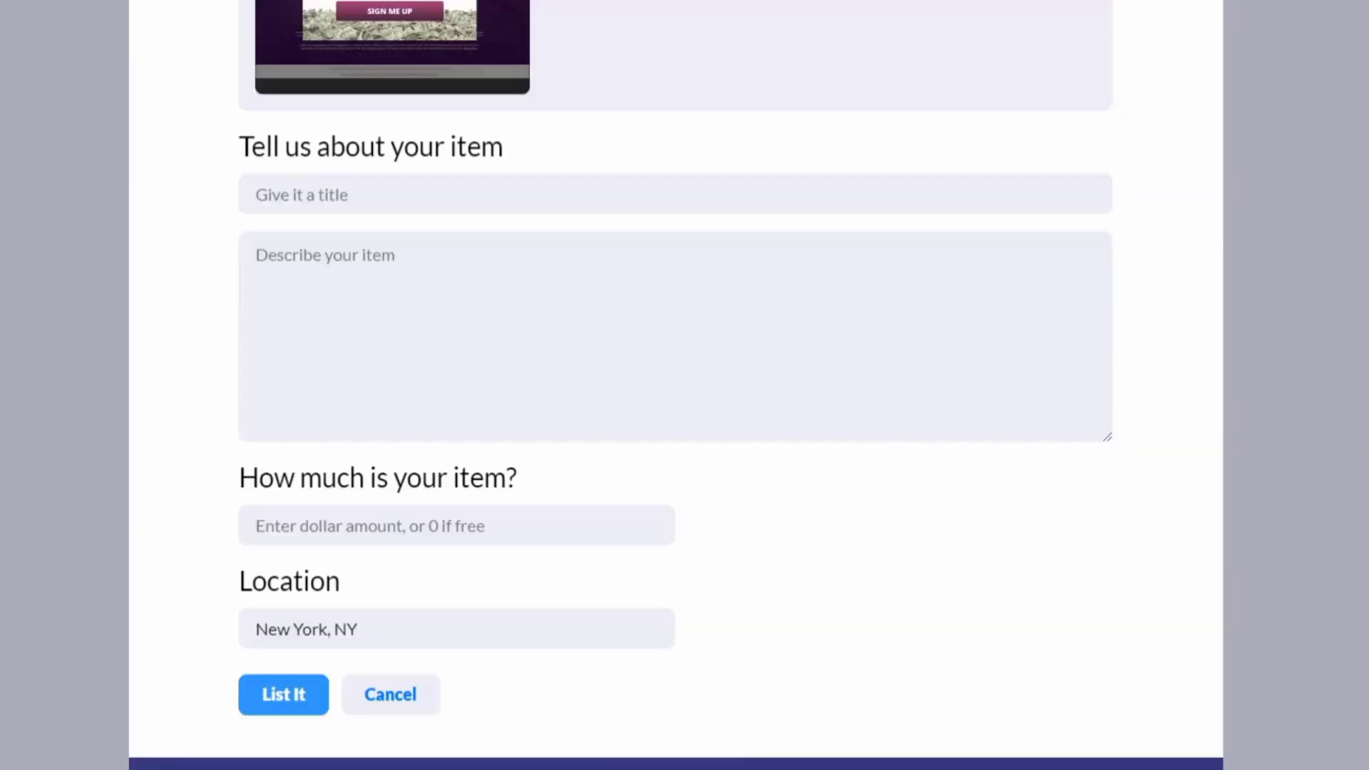
pyautogui.click(363, 198)
pyautogui.hotkey('ctrl', 'v')
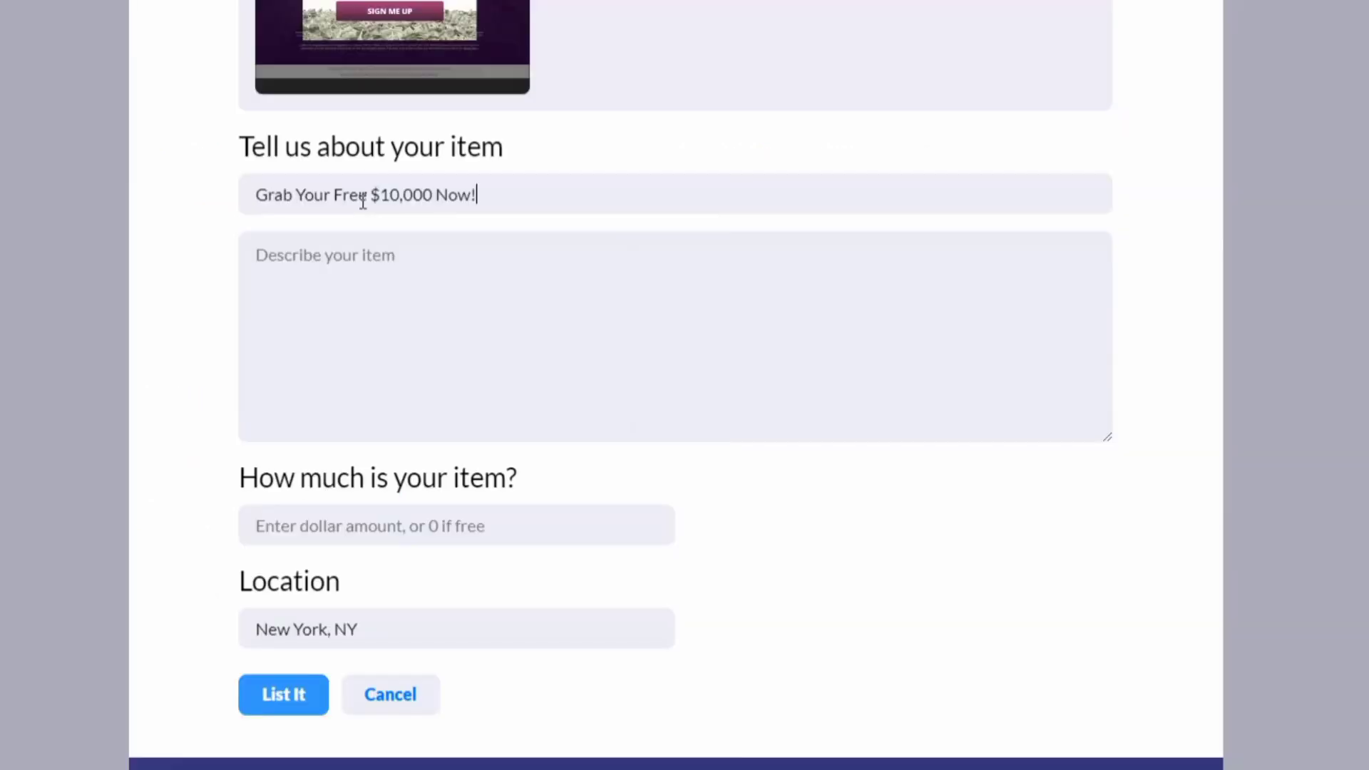
pyautogui.click(336, 288)
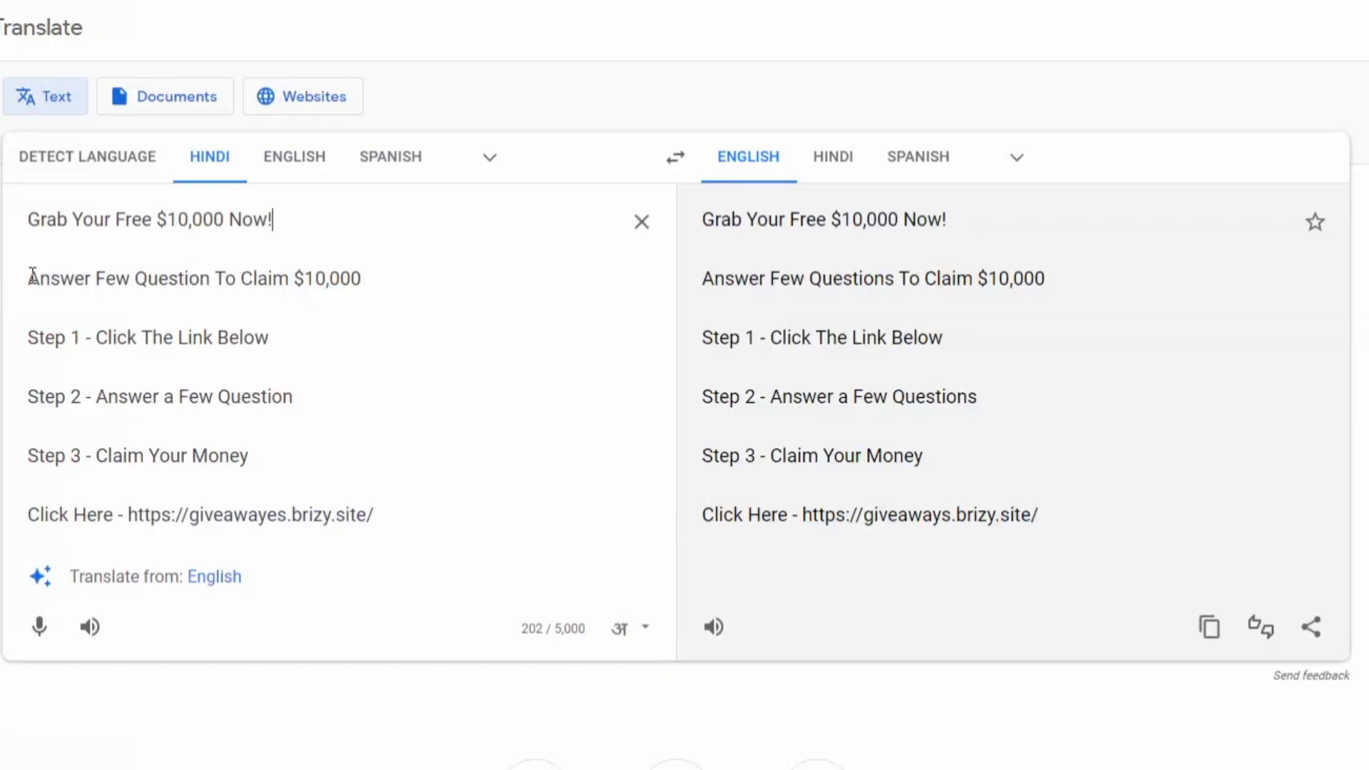
pyautogui.moveTo(30, 278); pyautogui.dragTo(443, 521)
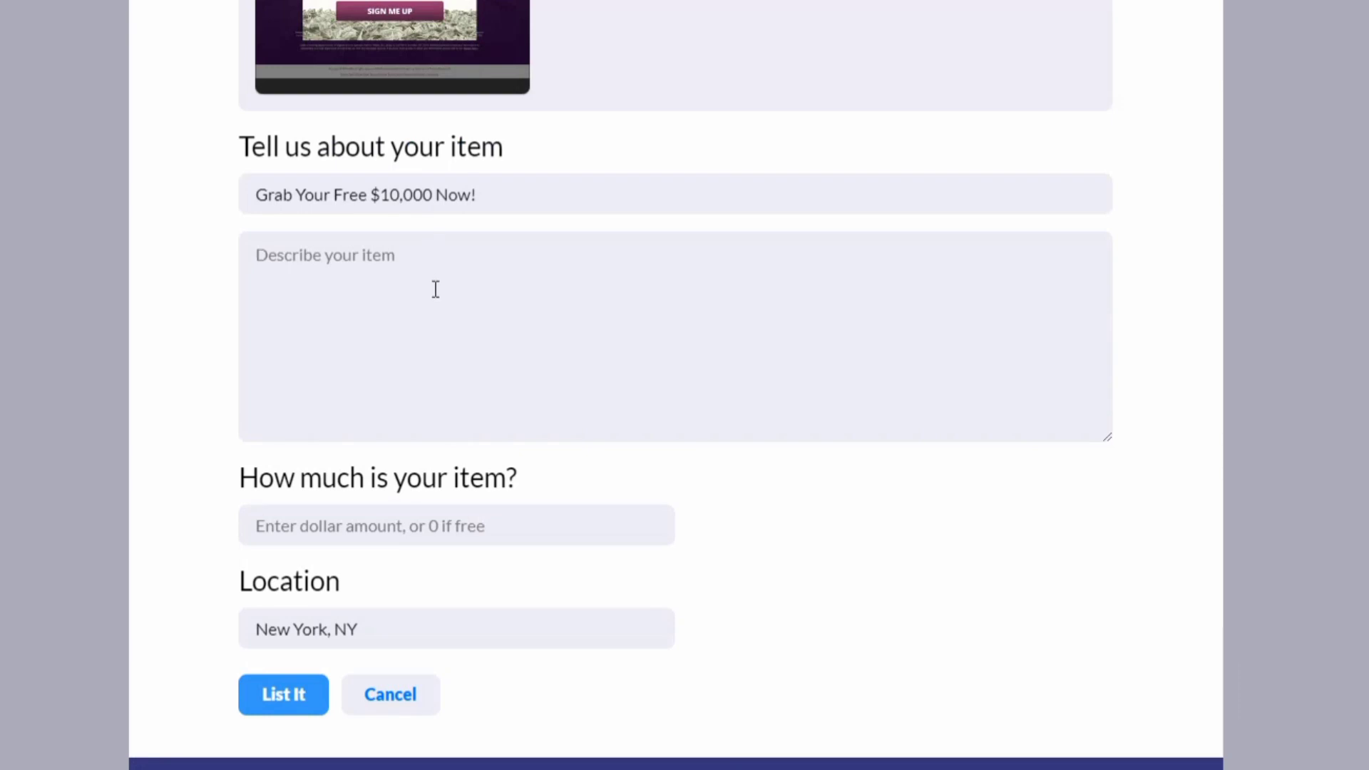
pyautogui.write('Answer Few Question To Claim $10,000  Step 1 - Click The Link Below  Step 2 - Answer a Few Question  Step 3 - Claim Your Money  Click Here - https://giveawaves.brizy.site/')
pyautogui.scroll(2, 386, 340)
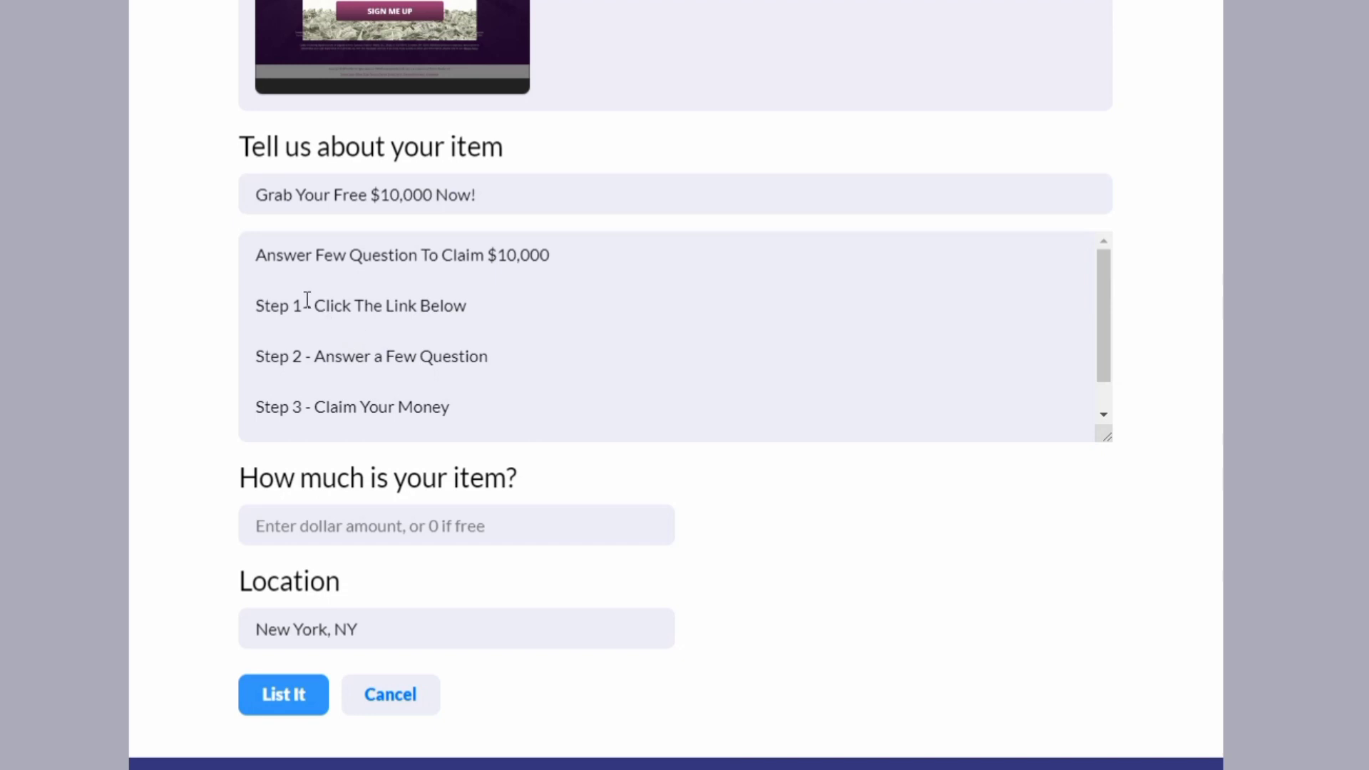
pyautogui.scroll(-2, 428, 306)
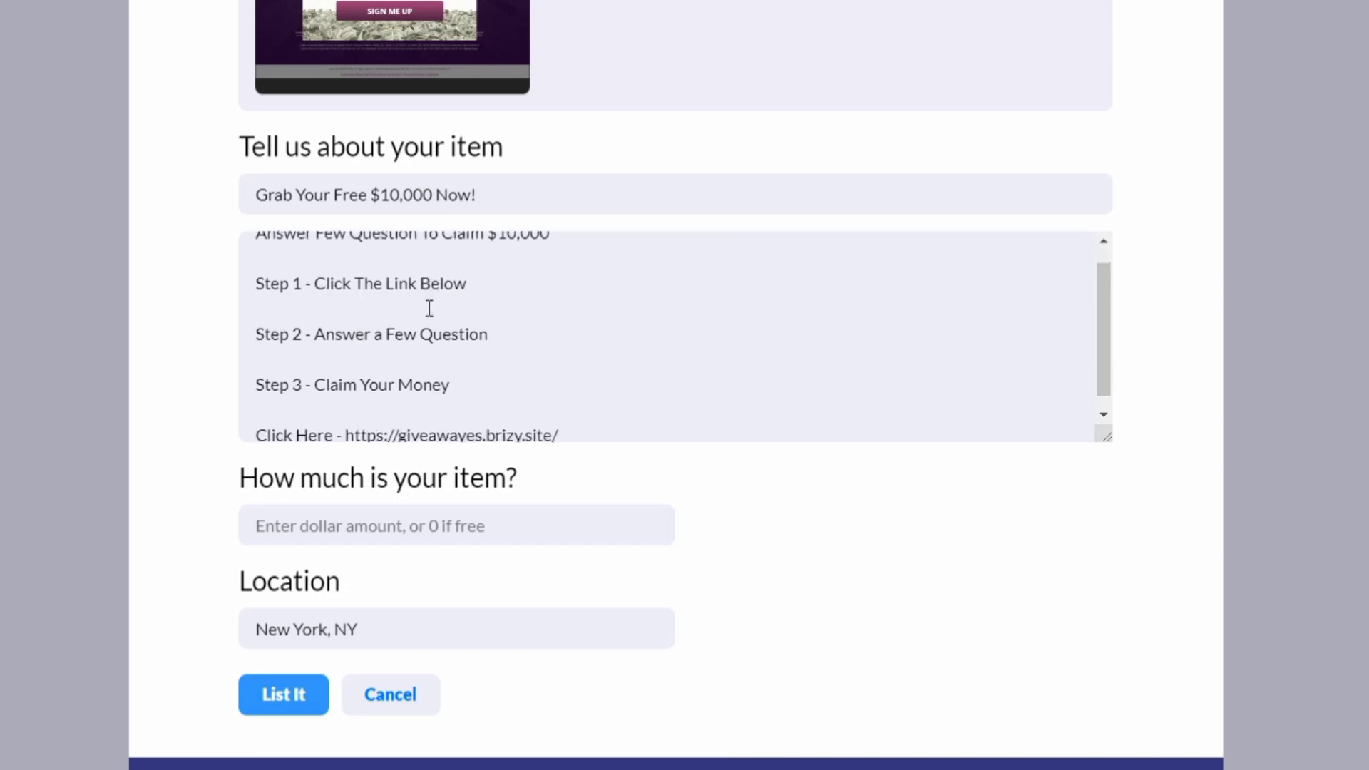
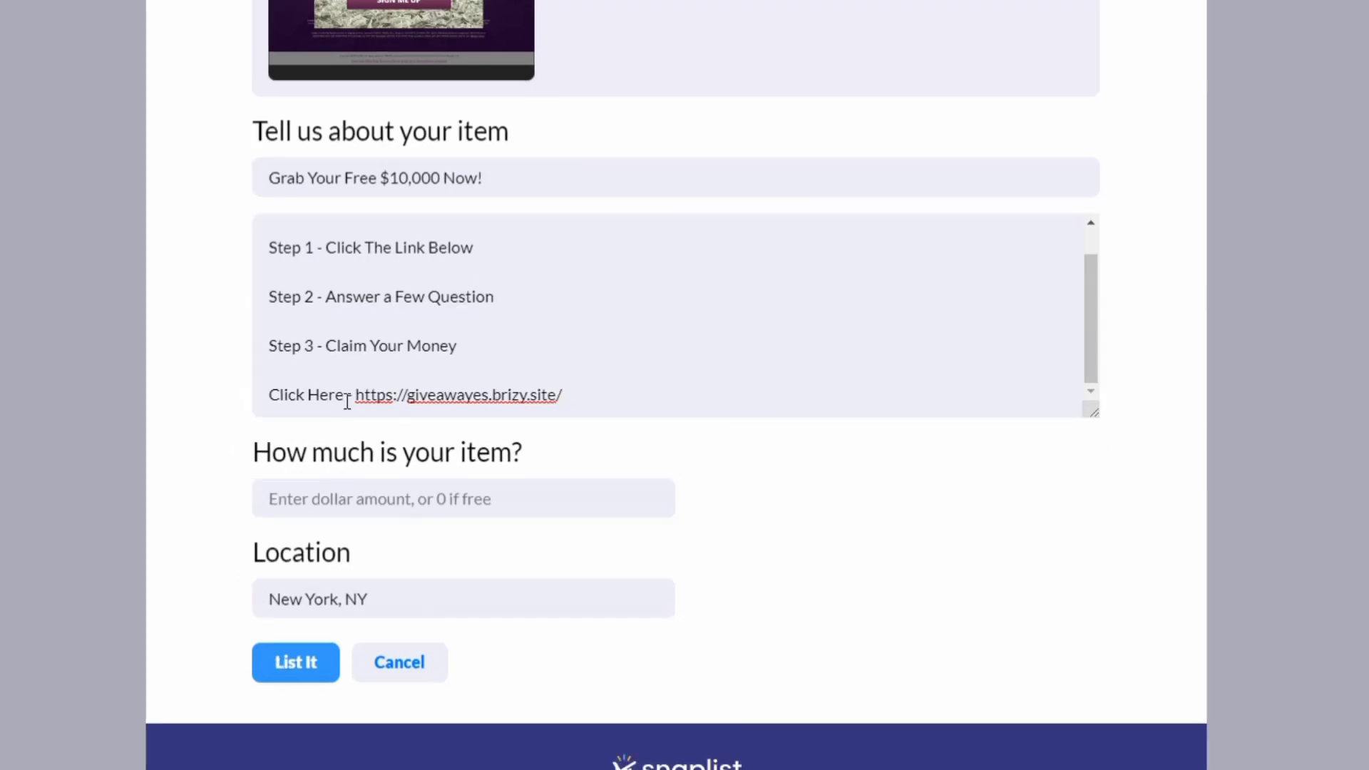
# Set the item's price to 0 and submit the listing
pyautogui.scroll(-2, 61, 663)
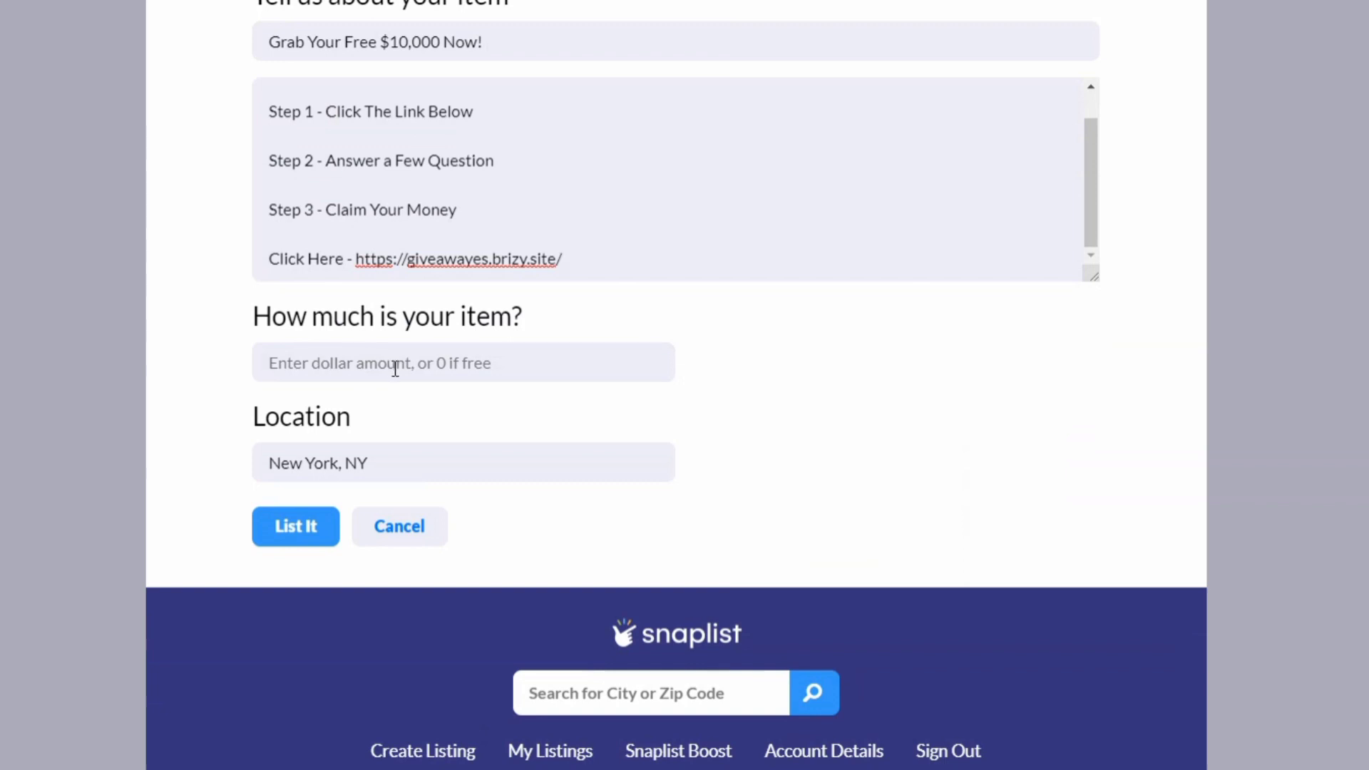
pyautogui.click(394, 368)
pyautogui.write('0')
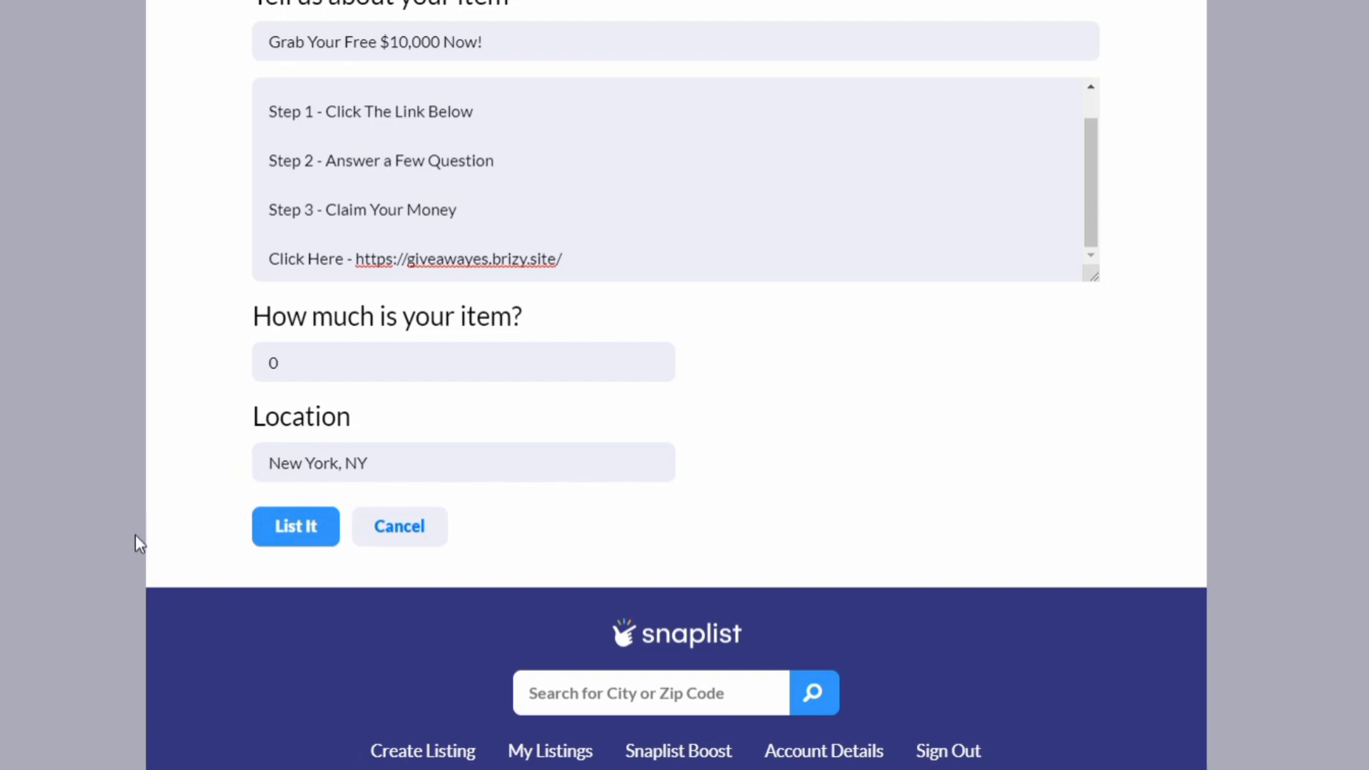
pyautogui.click(294, 528)
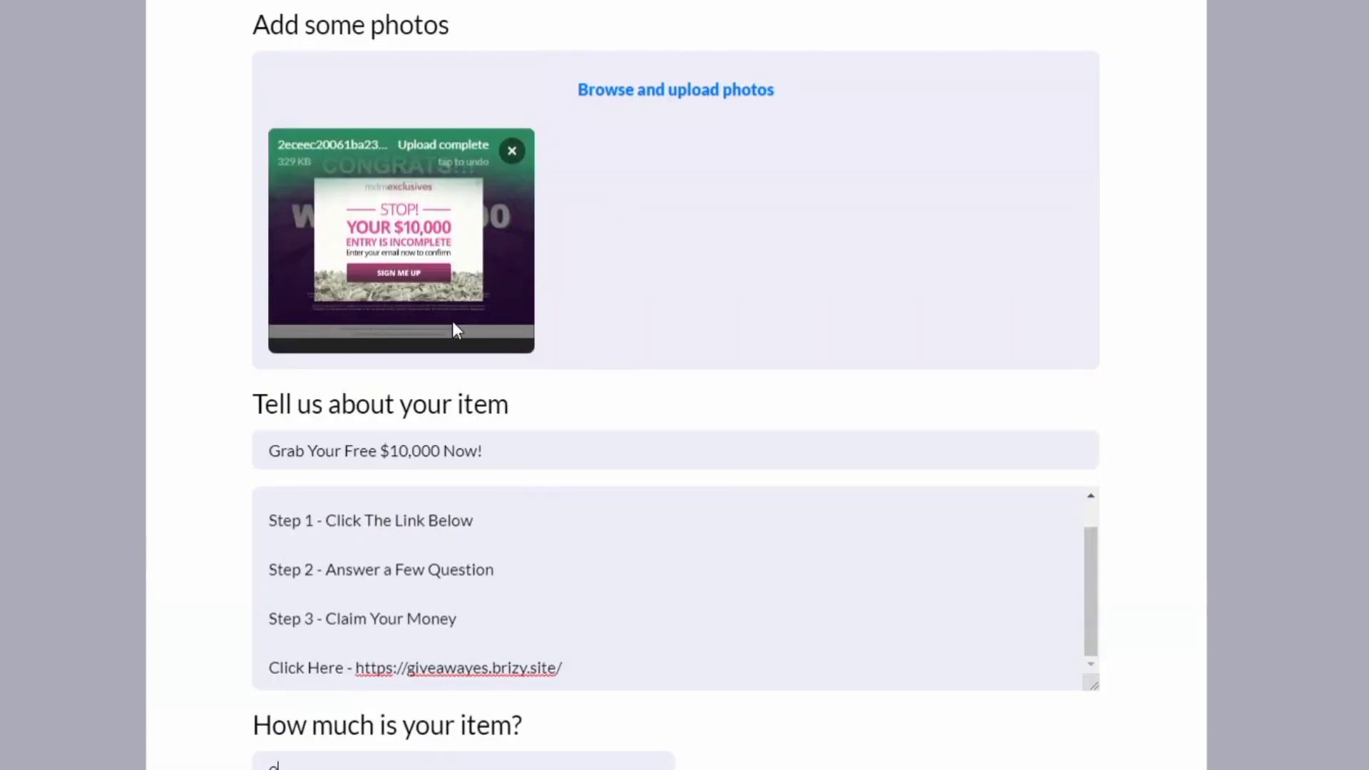